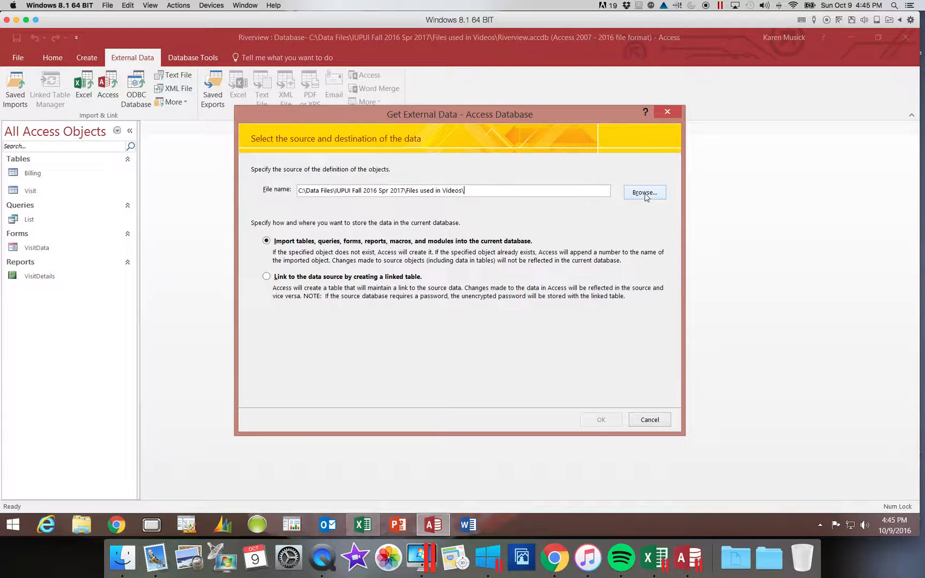
# Step: Choose Kelly.accdb as the source for importing objects into the current database and continue to the object selection
pyautogui.click(645, 195)
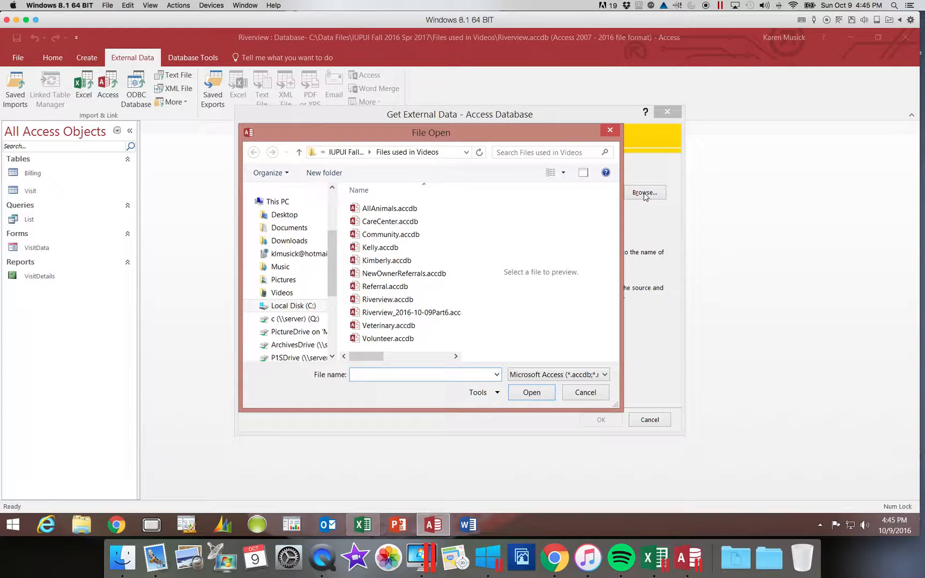
pyautogui.click(397, 249)
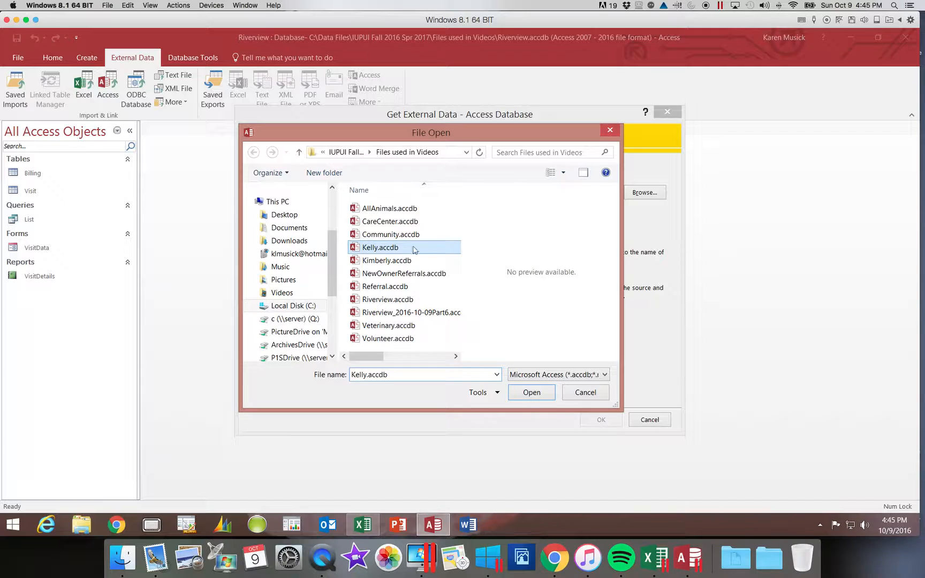
pyautogui.click(531, 394)
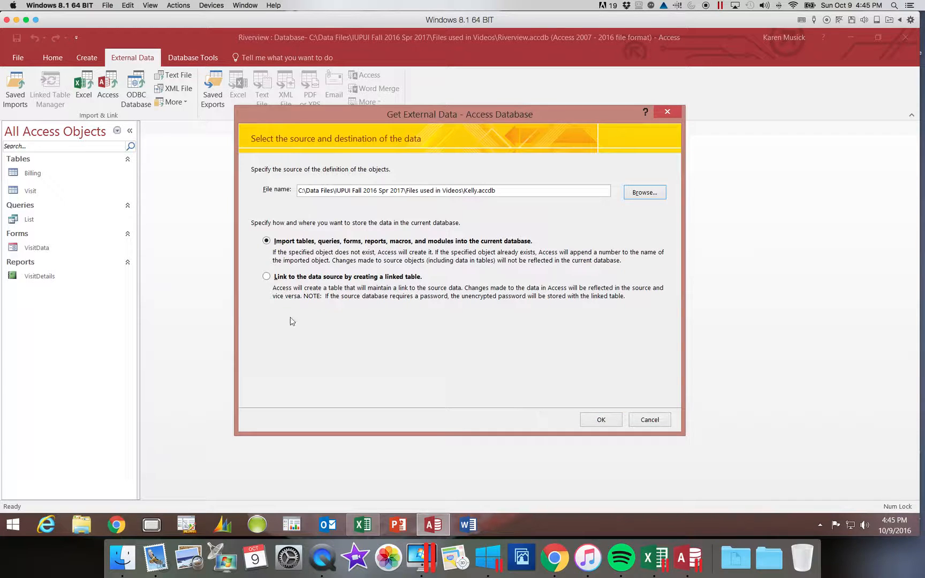
pyautogui.click(266, 241)
pyautogui.click(600, 420)
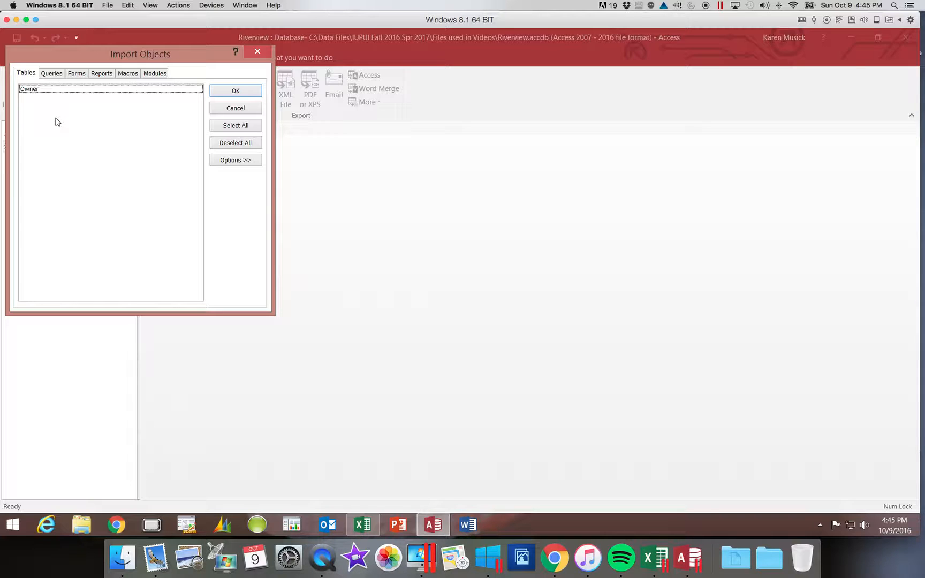
# Step: Import the Owner table as definition only, without saving the import steps
pyautogui.click(38, 89)
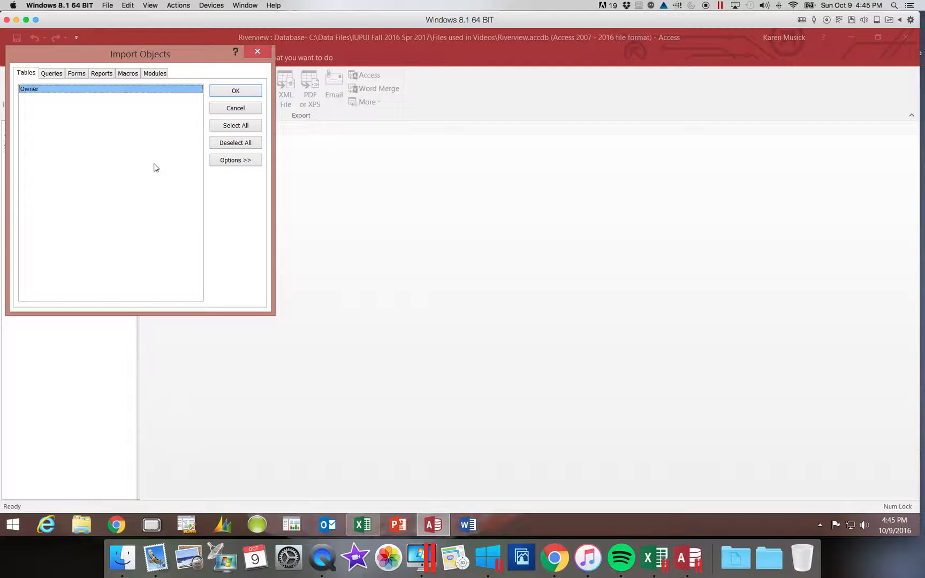
pyautogui.click(236, 163)
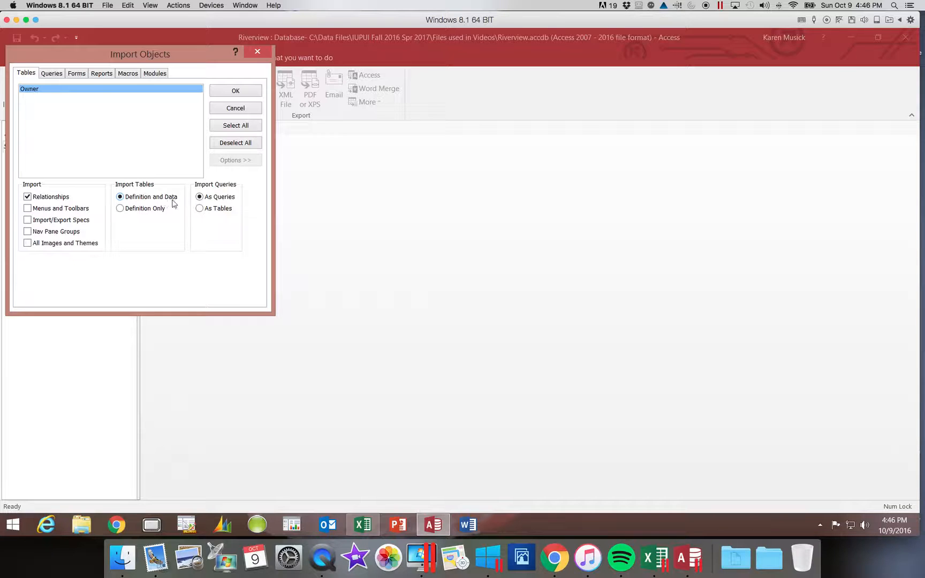
pyautogui.click(120, 210)
pyautogui.click(250, 95)
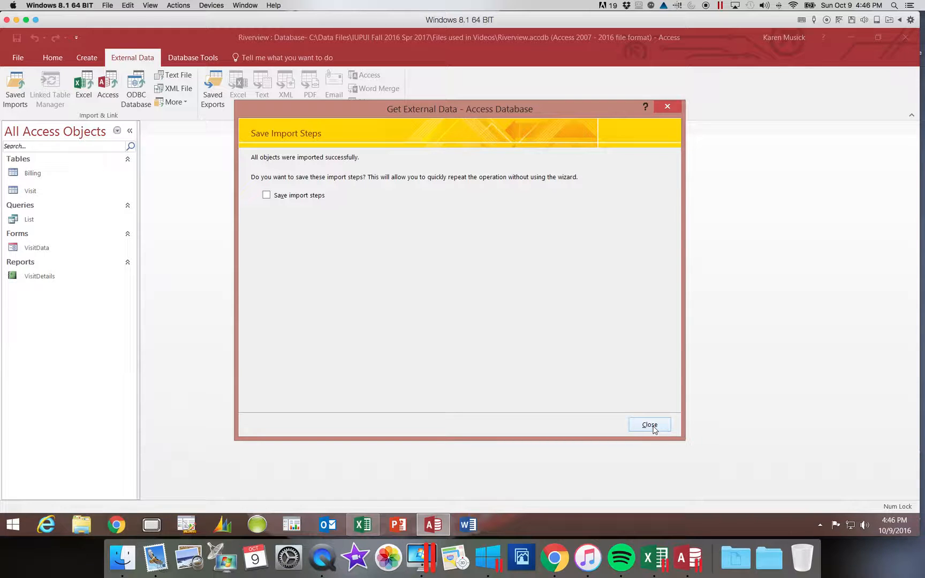
pyautogui.click(650, 426)
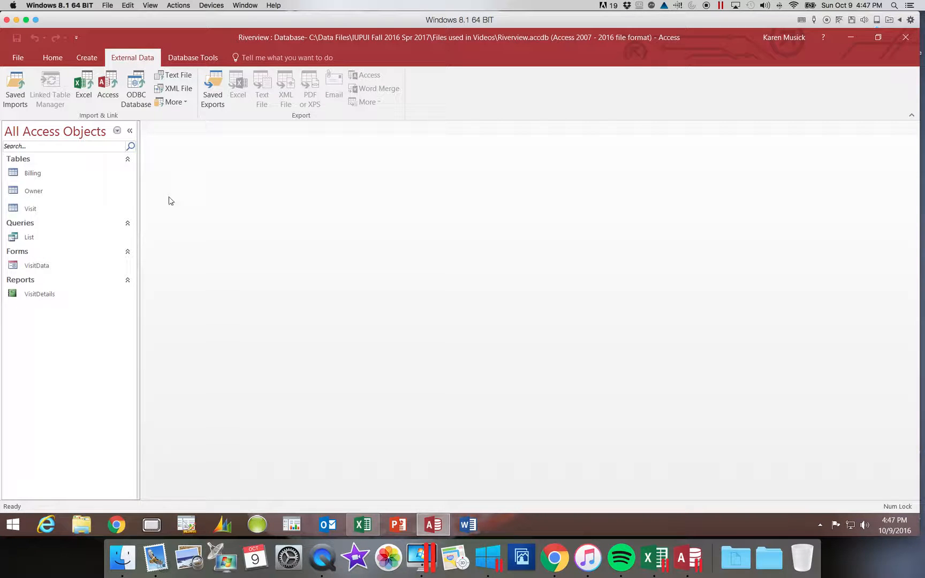
# Step: Start another Access import into the current database with AllAnimals.accdb as the source file
pyautogui.click(109, 97)
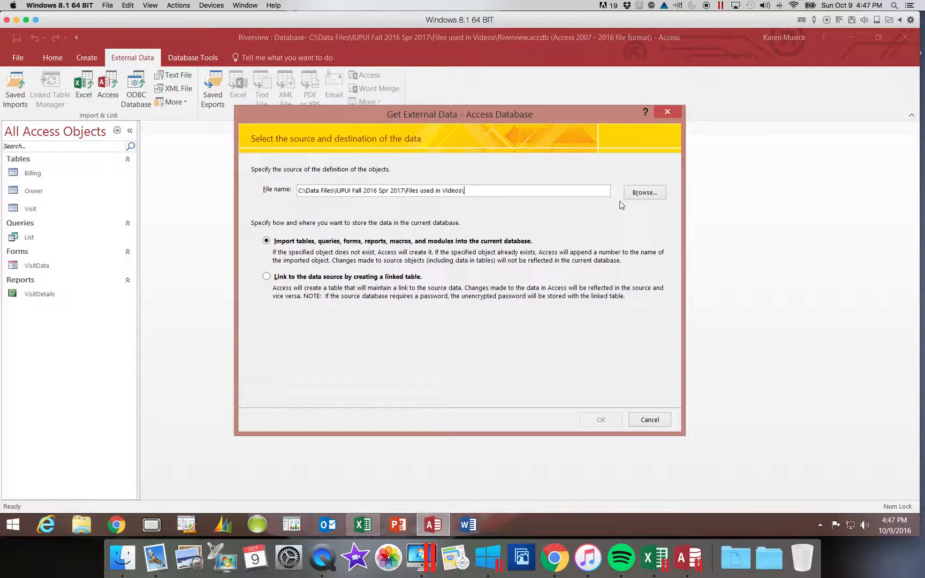
pyautogui.click(652, 196)
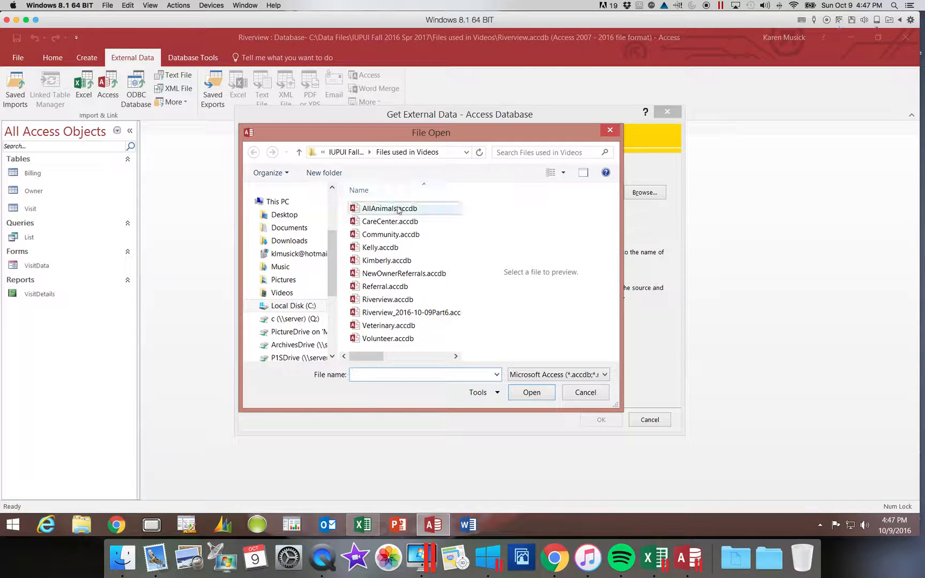
pyautogui.click(398, 213)
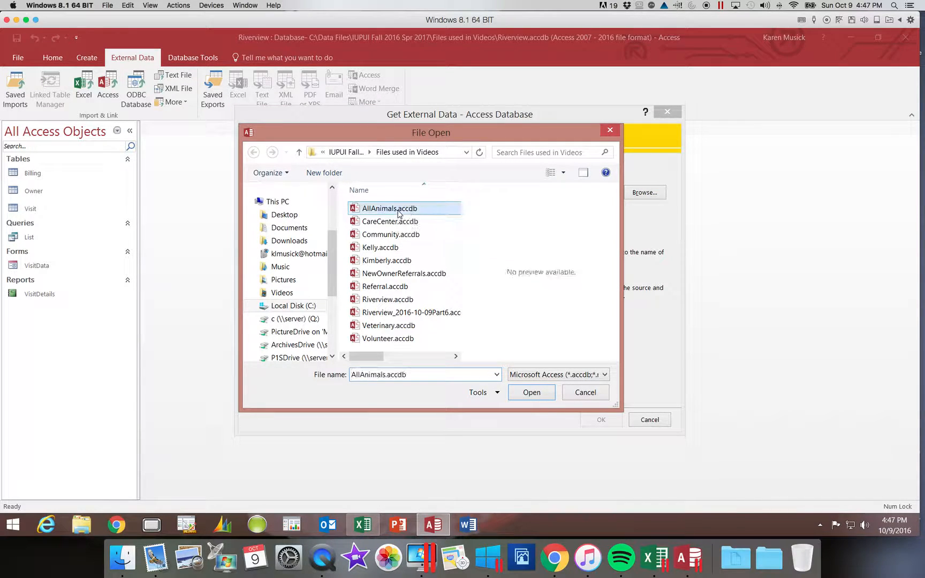
pyautogui.click(535, 393)
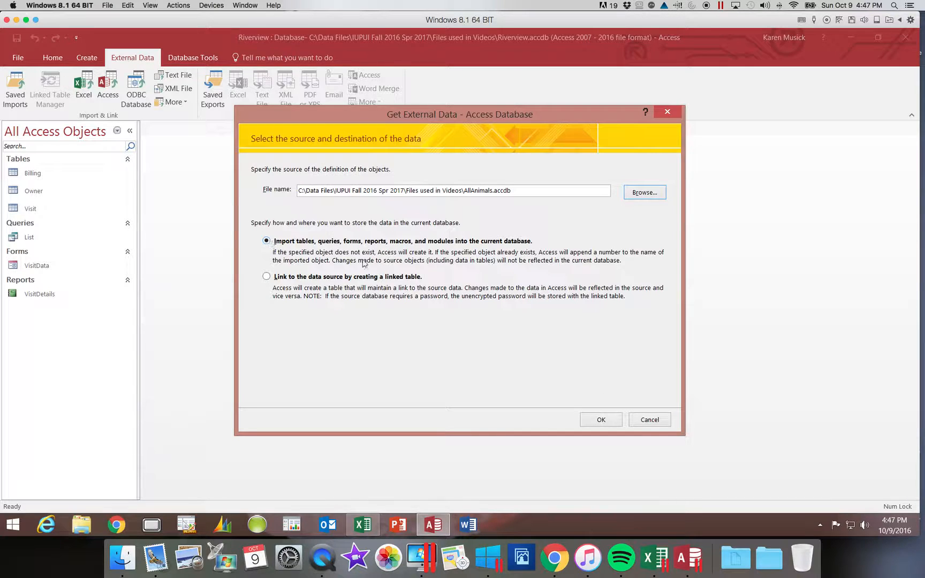
pyautogui.click(601, 419)
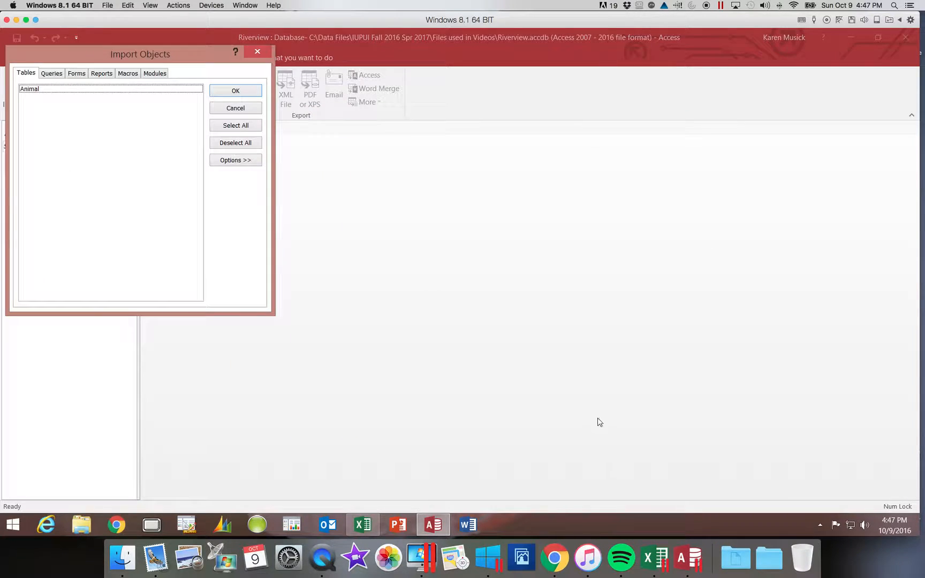
# Step: Import the Animal table with both definition and data, without saving the import steps
pyautogui.click(40, 89)
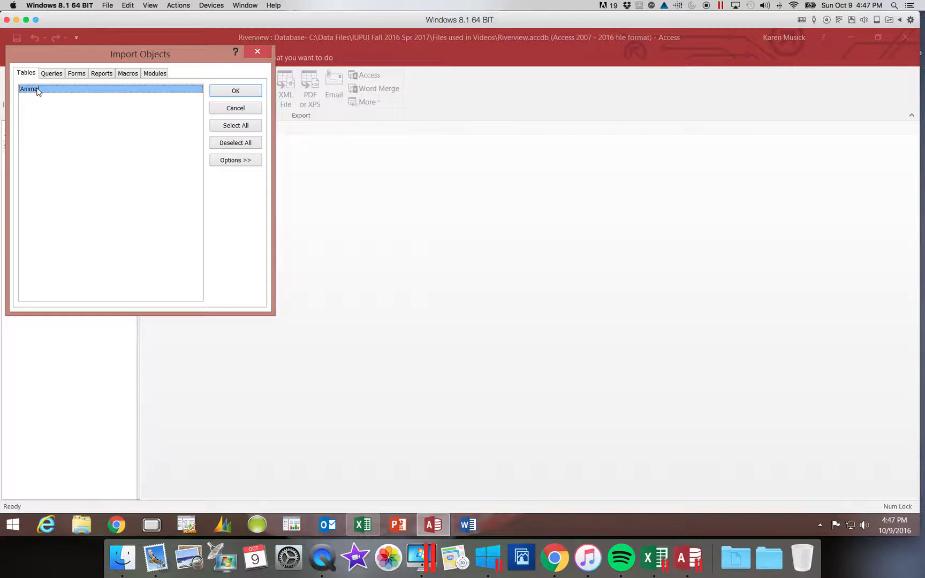
pyautogui.click(38, 91)
pyautogui.click(37, 91)
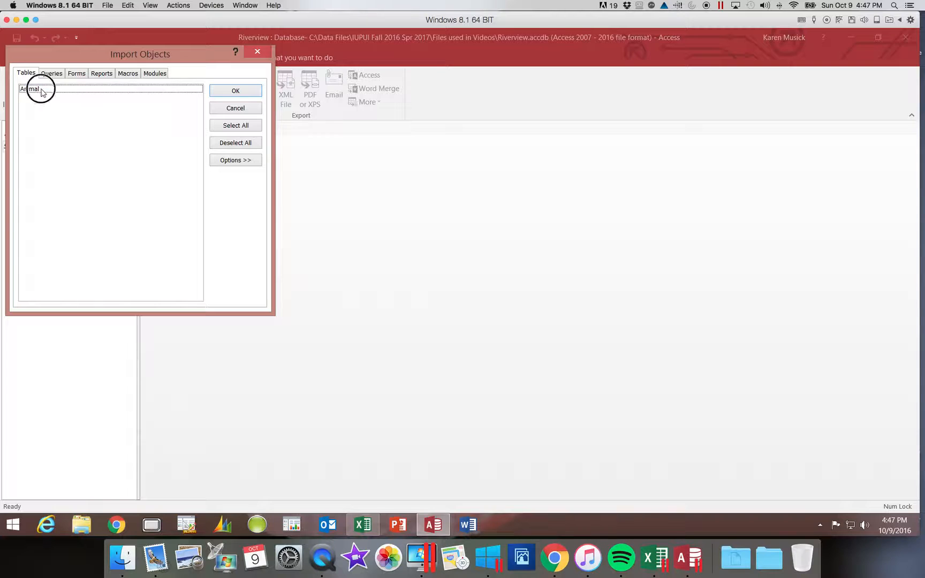
pyautogui.click(225, 160)
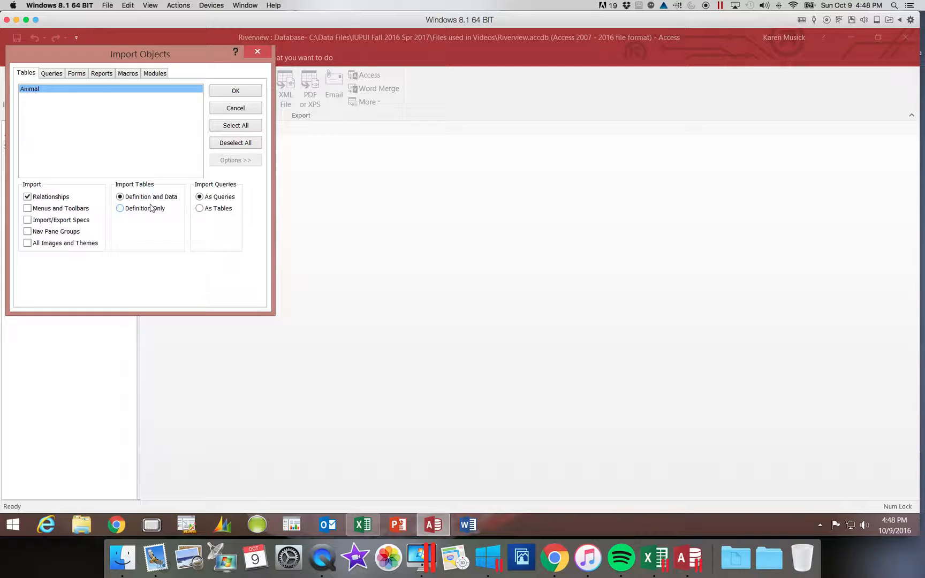
pyautogui.click(234, 92)
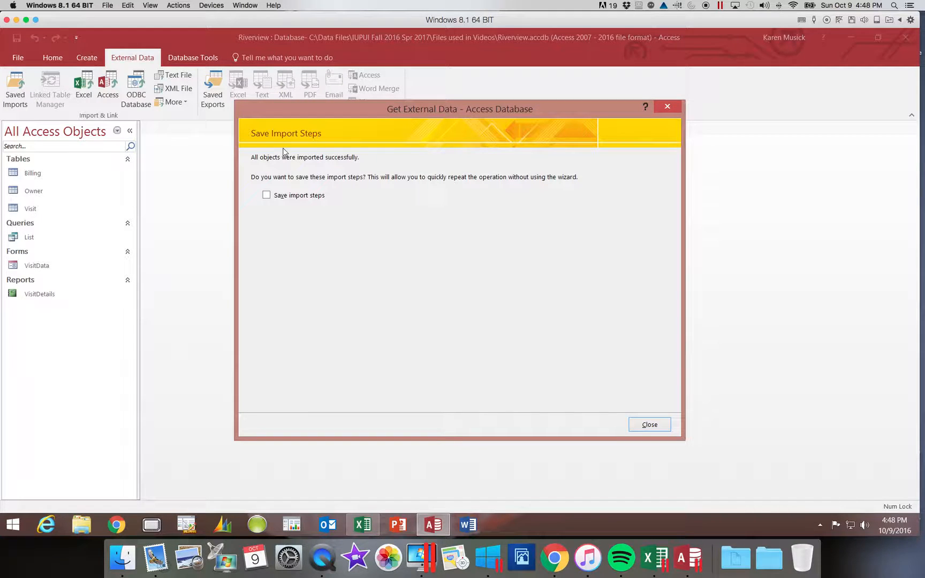
pyautogui.click(650, 424)
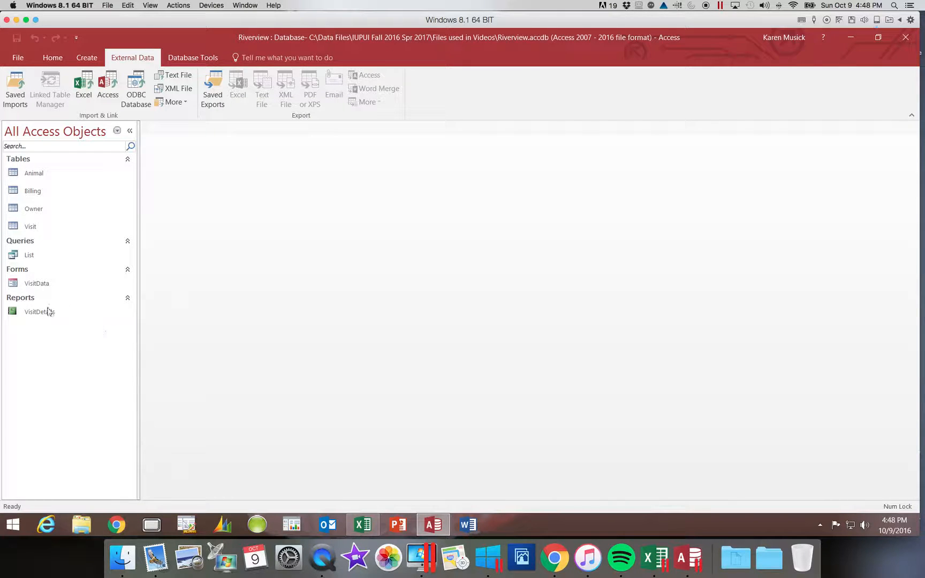
# Step: Open the imported Owner and Animal tables to check their contents, and close the Animal table
pyautogui.doubleClick(35, 213)
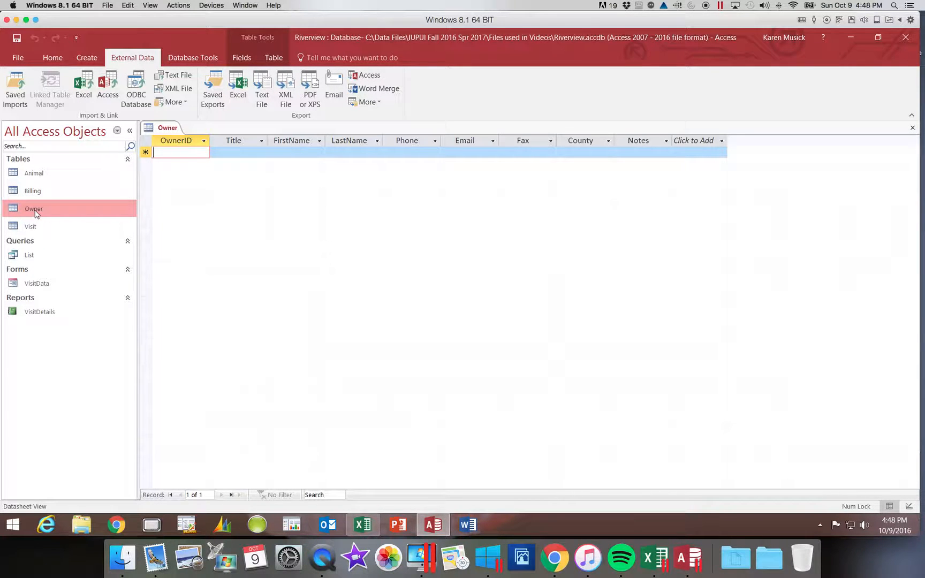
pyautogui.click(37, 175)
pyautogui.doubleClick(37, 176)
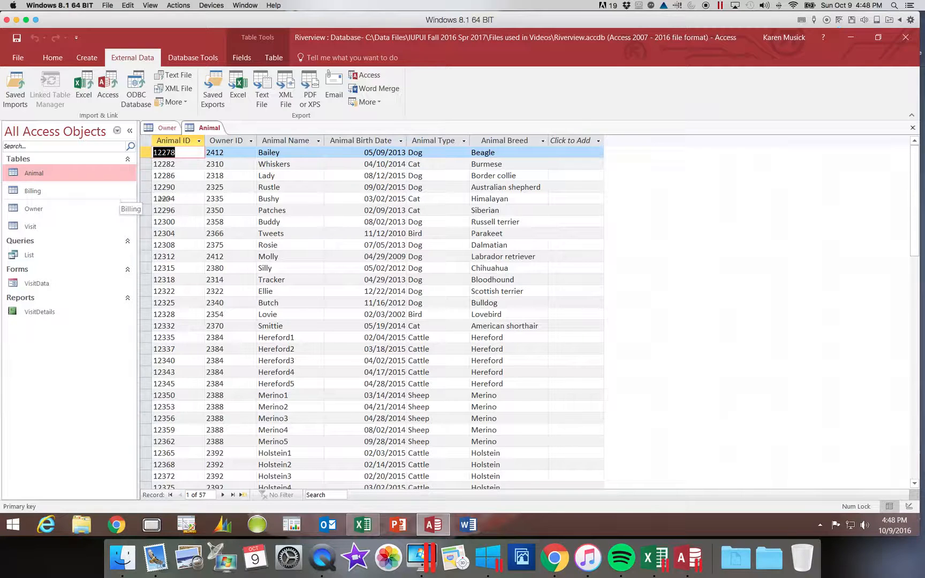
pyautogui.click(913, 127)
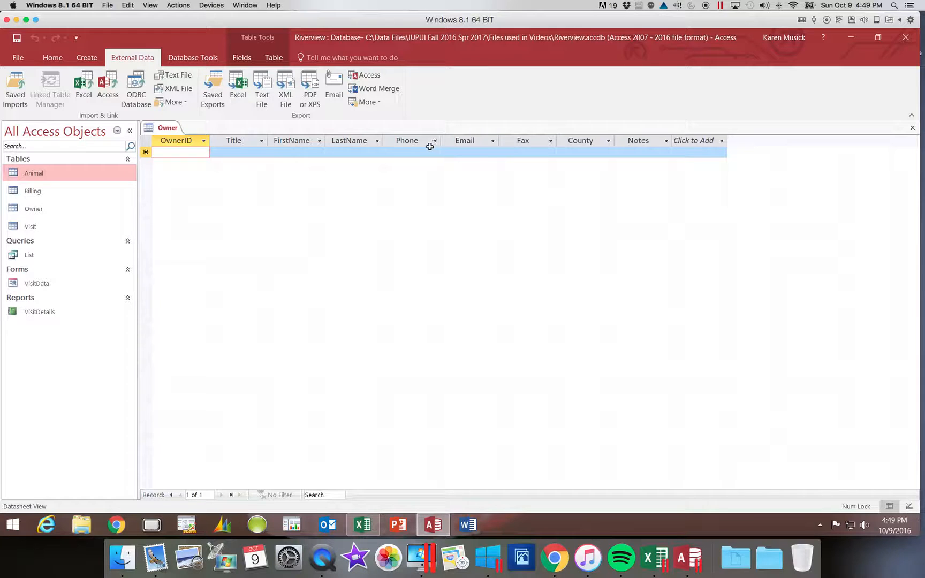
# Step: Insert the Address Quick Start fields before Email in the Owner table and delete the Country Region field
pyautogui.click(462, 142)
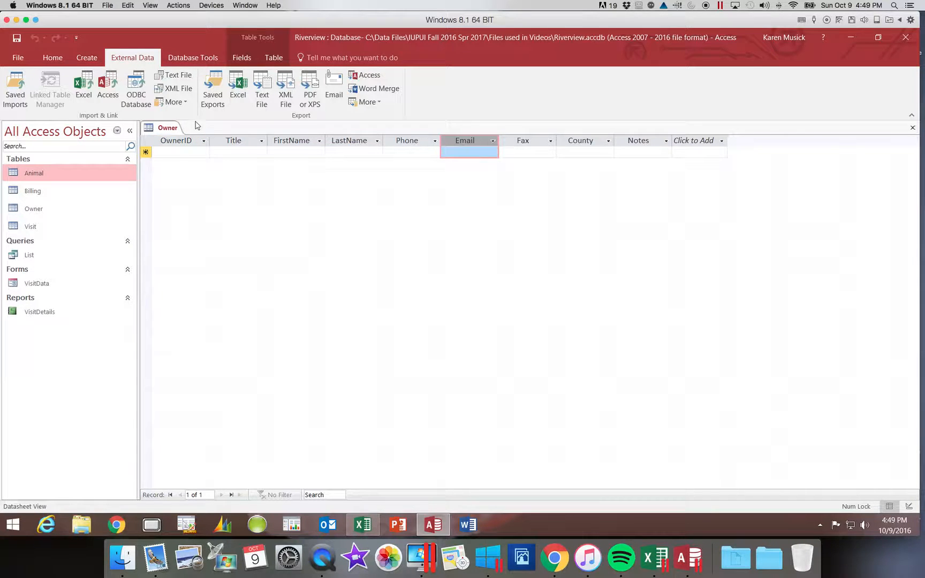
pyautogui.click(244, 57)
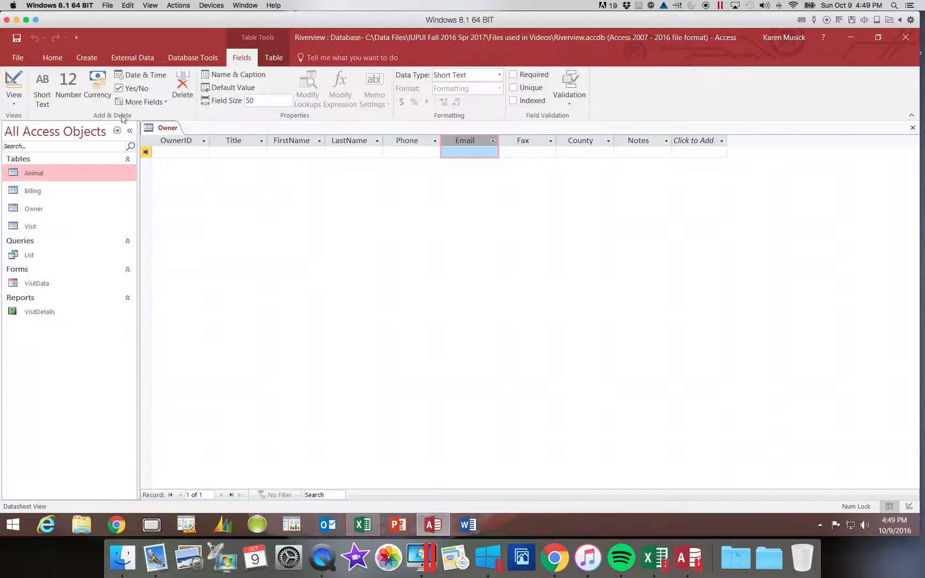
pyautogui.click(166, 102)
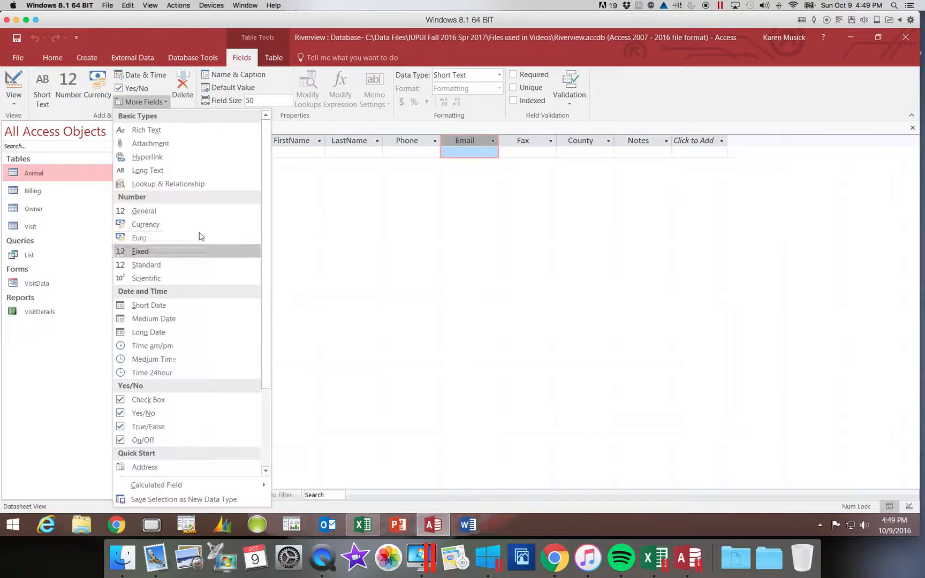
pyautogui.moveTo(266, 142); pyautogui.dragTo(255, 307)
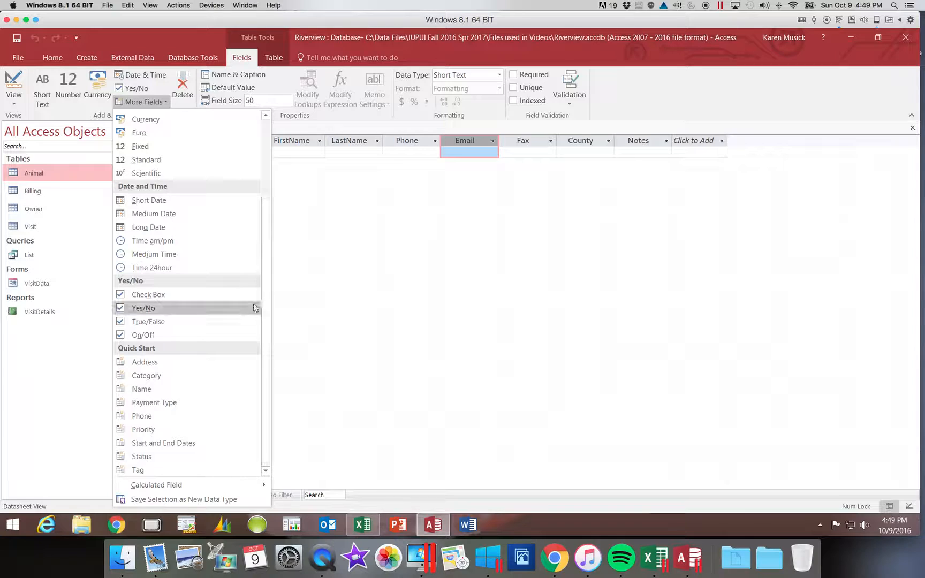
pyautogui.click(167, 363)
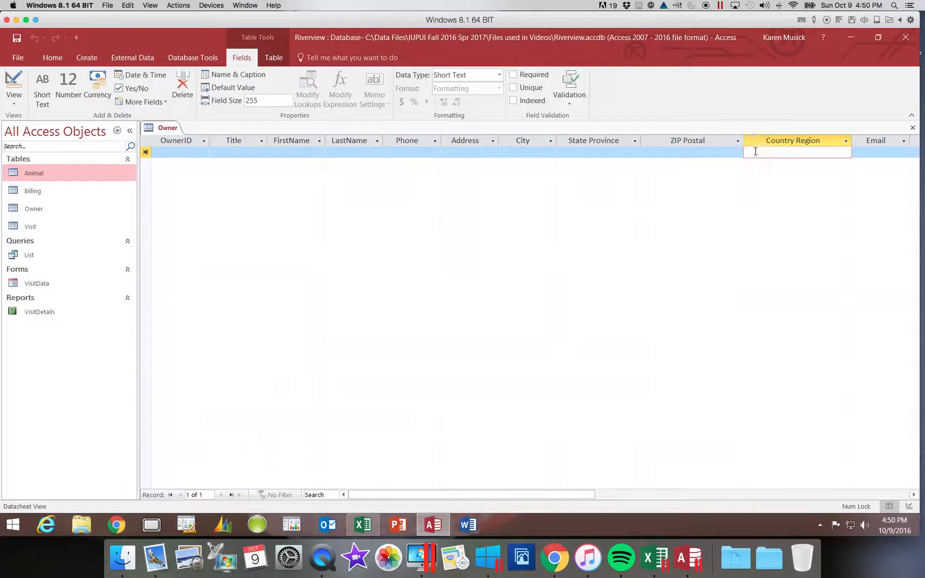
pyautogui.click(182, 83)
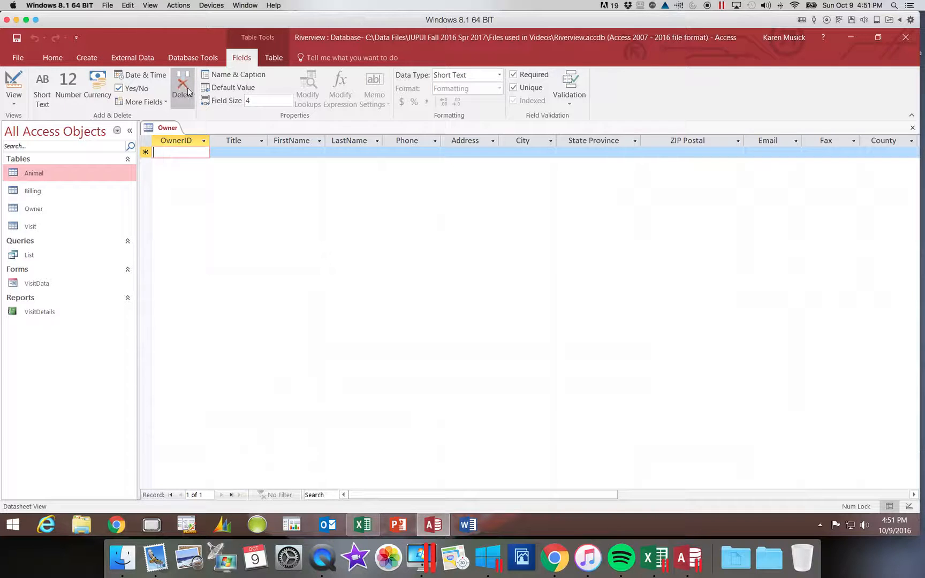
# Step: Switch the Owner table to Design view and delete the Title field
pyautogui.click(13, 99)
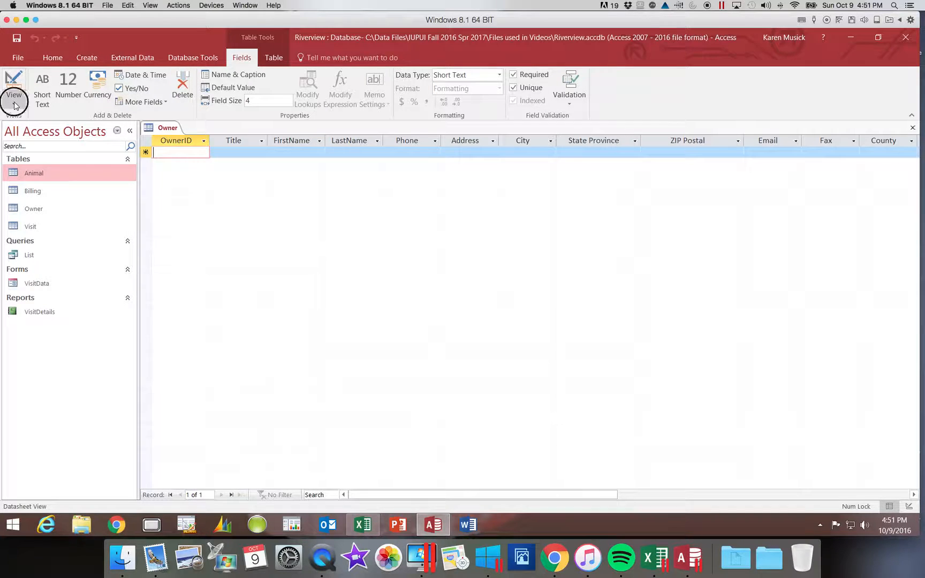
pyautogui.click(24, 148)
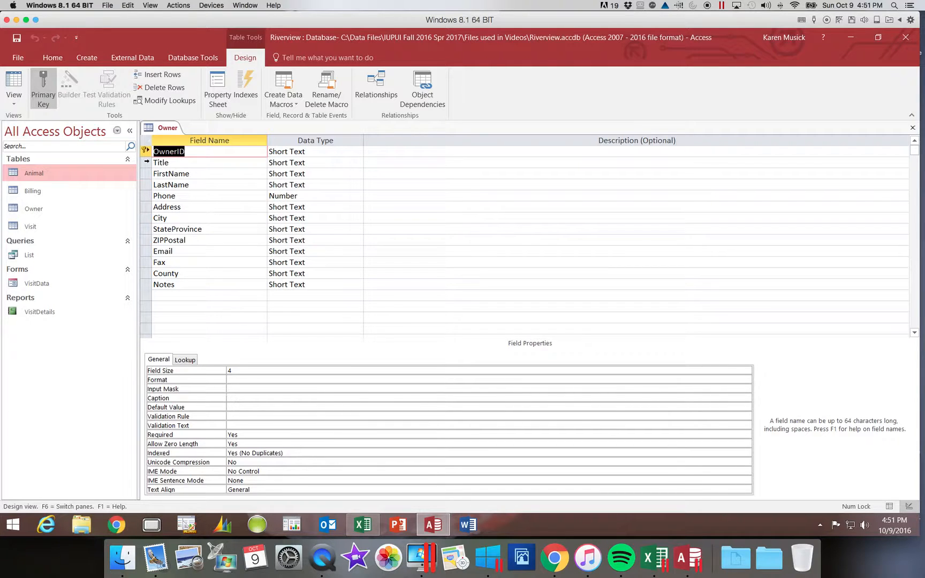
pyautogui.click(147, 162)
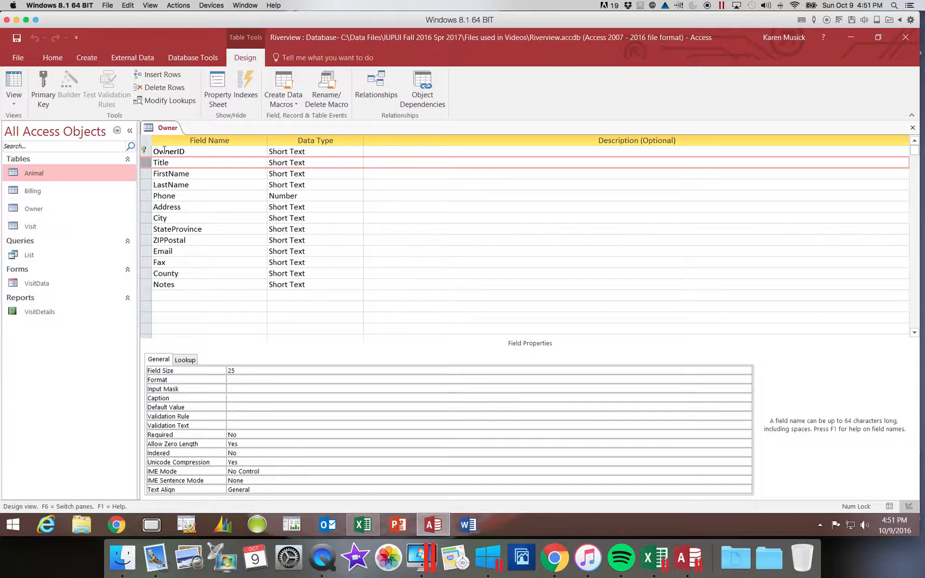
pyautogui.click(173, 89)
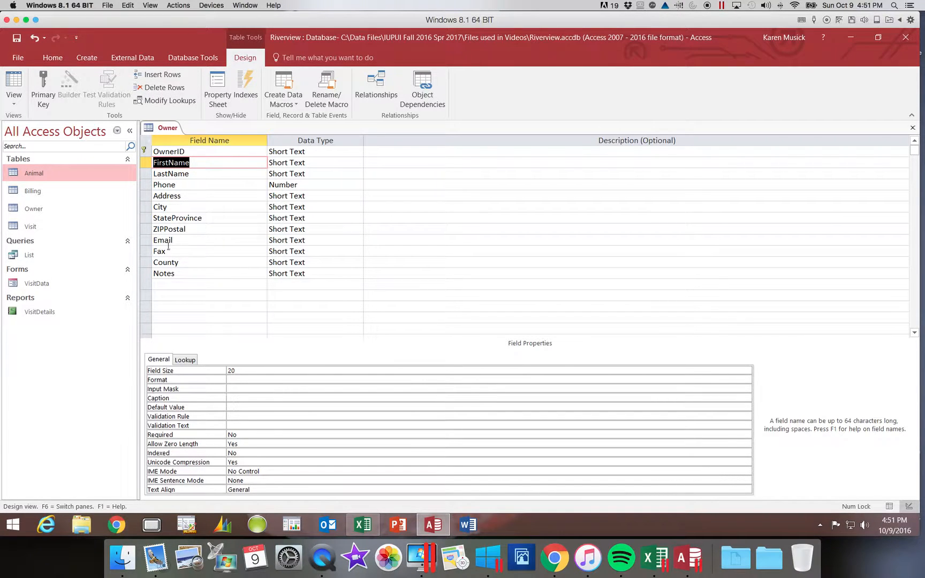
# Step: Delete the Fax, County and Notes fields from the Owner table
pyautogui.click(147, 251)
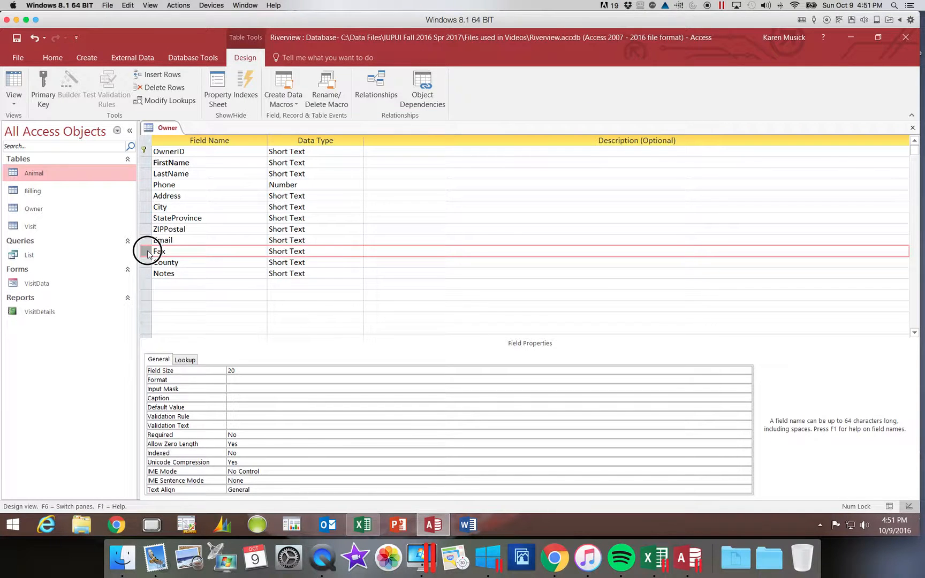
pyautogui.moveTo(147, 253); pyautogui.dragTo(142, 277)
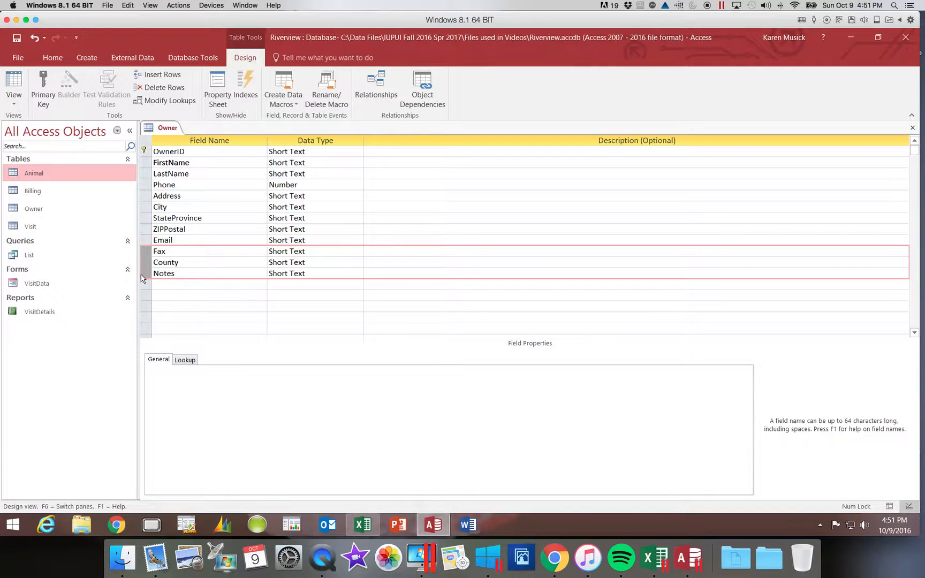
pyautogui.click(160, 87)
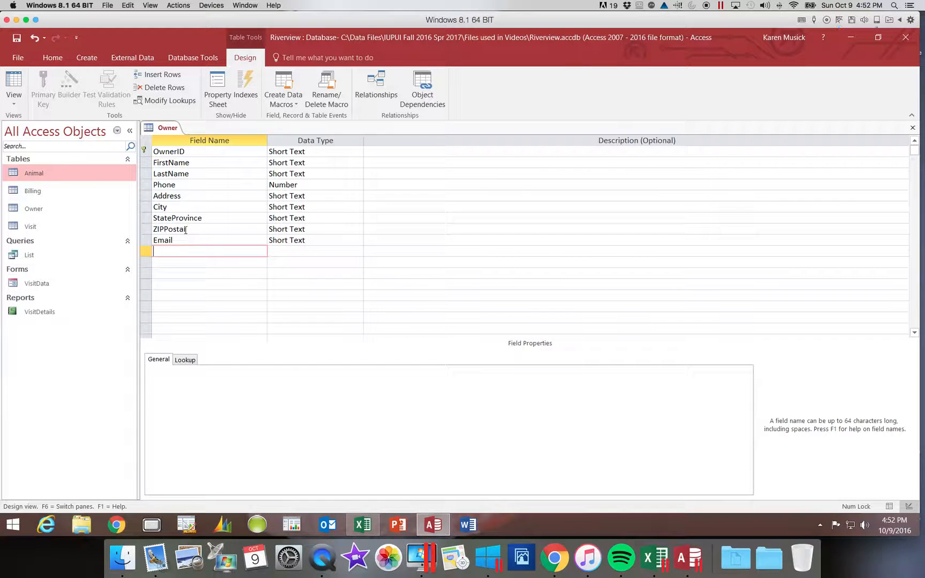
# Step: Rename the ZIPPostal field in the Owner table to Zip
pyautogui.moveTo(188, 229); pyautogui.dragTo(128, 228)
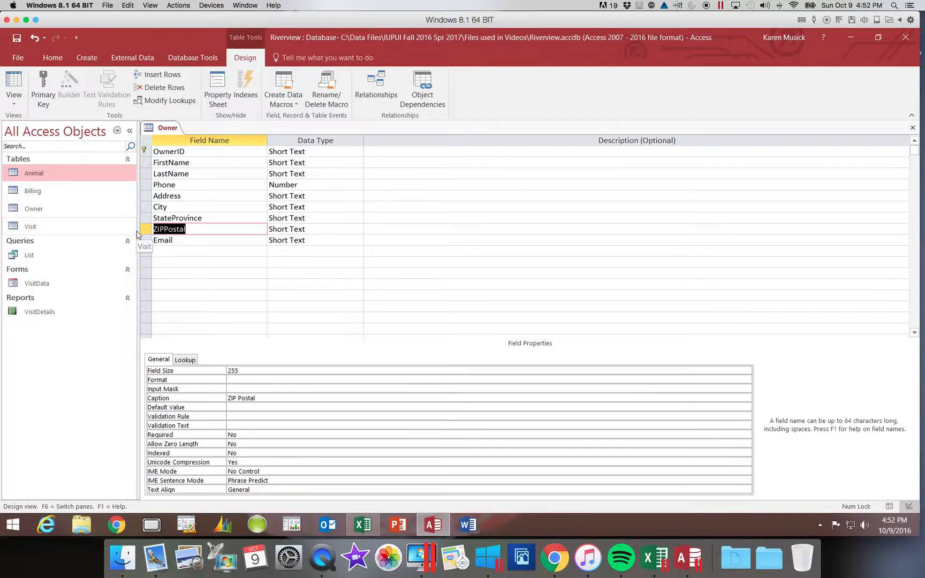
pyautogui.write('Zip')
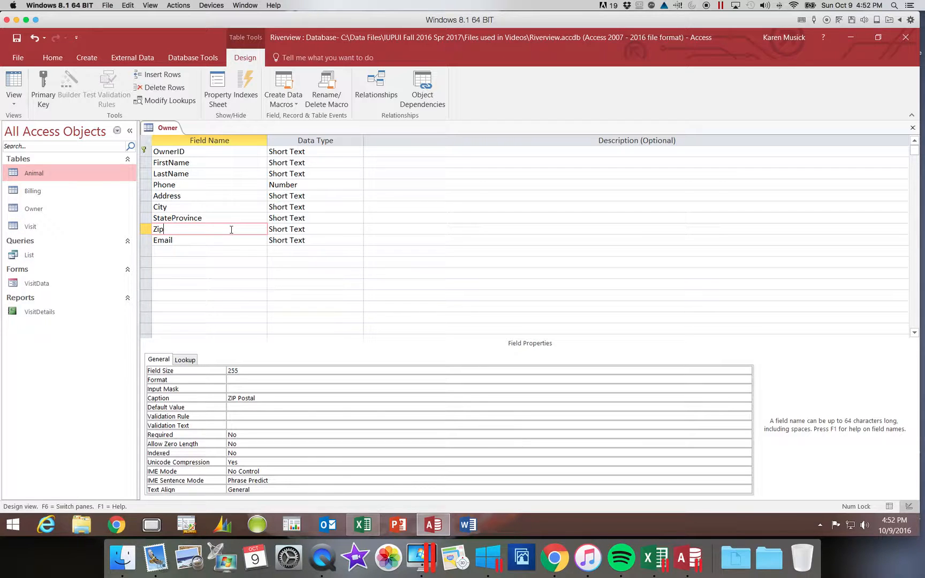
# Step: Change the Phone field's data type to Short Text and set its field size to 14
pyautogui.click(186, 189)
pyautogui.click(319, 185)
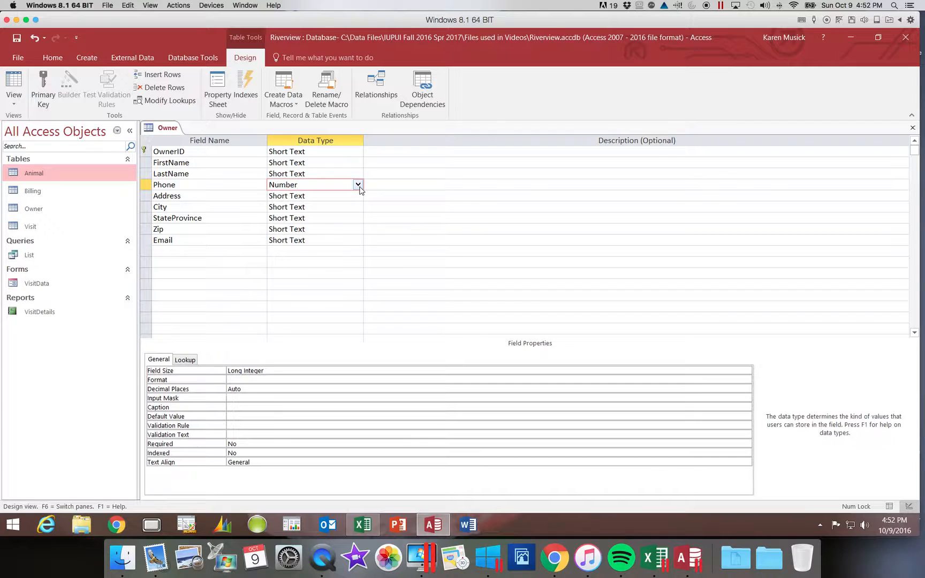
pyautogui.click(358, 184)
pyautogui.click(345, 196)
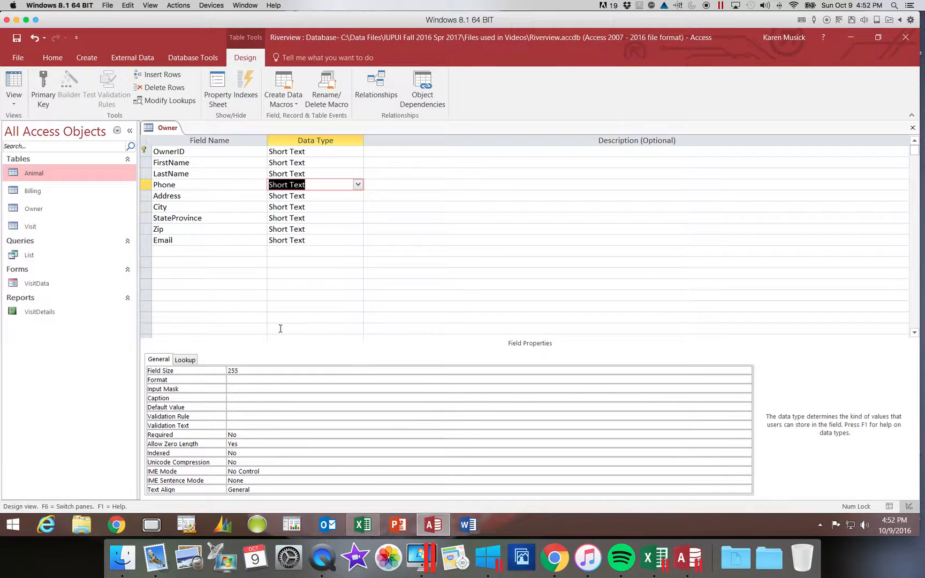
pyautogui.click(244, 365)
pyautogui.click(248, 369)
pyautogui.write('14')
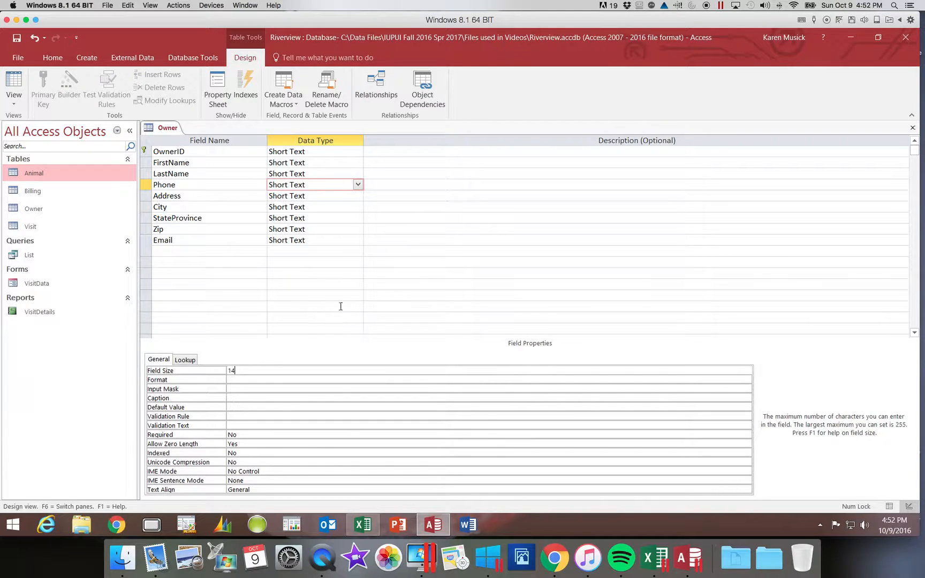
# Step: Shorten the StateProvince field's name to State
pyautogui.click(205, 218)
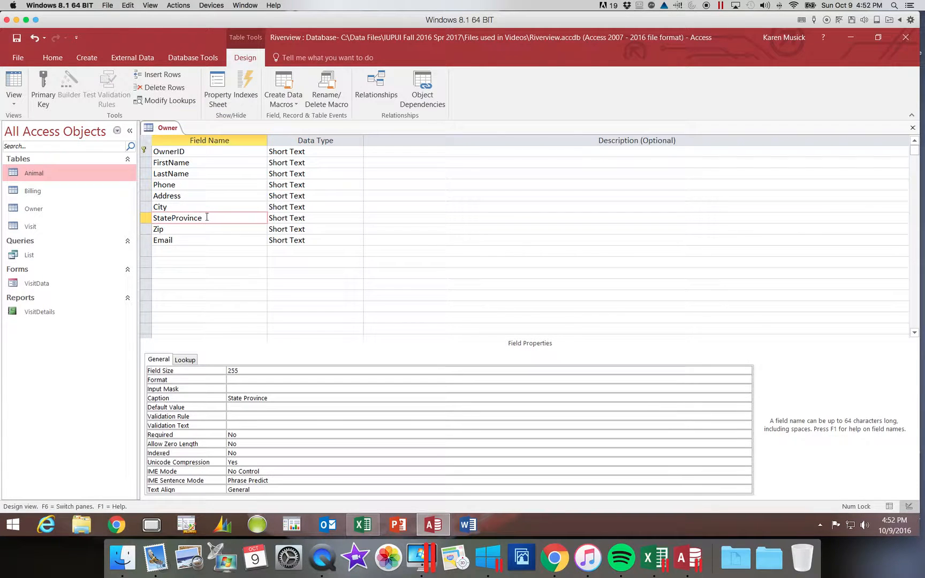
pyautogui.press('BackSpace')
pyautogui.press('BackSpace')
pyautogui.press('BackSpace')
pyautogui.press('BackSpace')
pyautogui.press('BackSpace')
pyautogui.press('BackSpace')
pyautogui.press('BackSpace')
pyautogui.press('BackSpace')
pyautogui.press('BackSpace')
pyautogui.write('r')
pyautogui.press('BackSpace')
pyautogui.write('e')
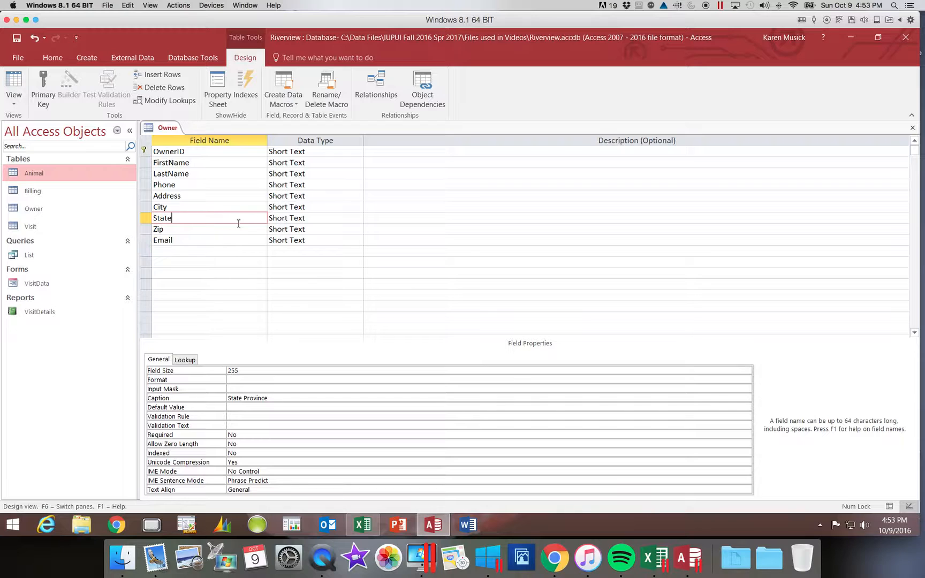
# Step: Give the OwnerID field a size of 4, the caption "Owner ID" and the description "Primary key"
pyautogui.click(195, 152)
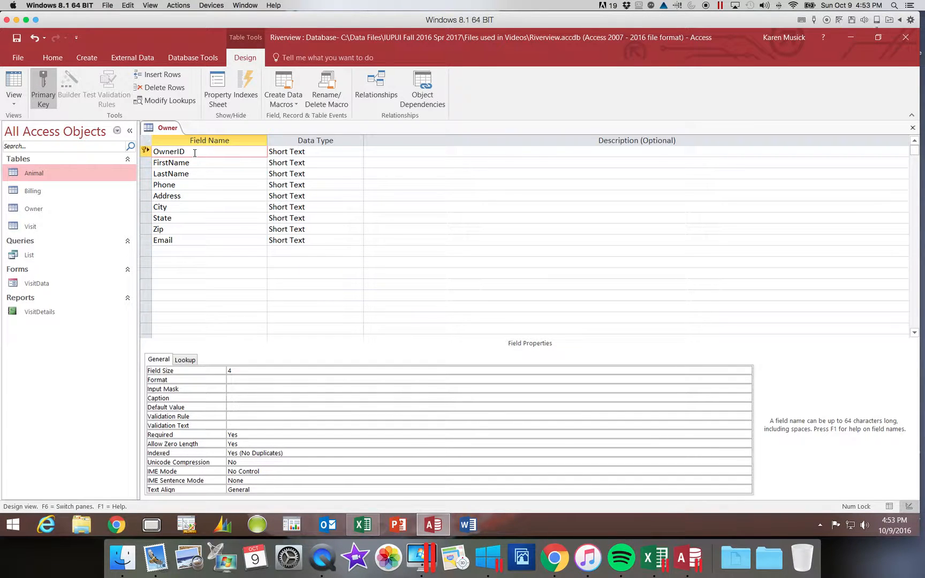
pyautogui.click(227, 370)
pyautogui.write('4')
pyautogui.click(239, 397)
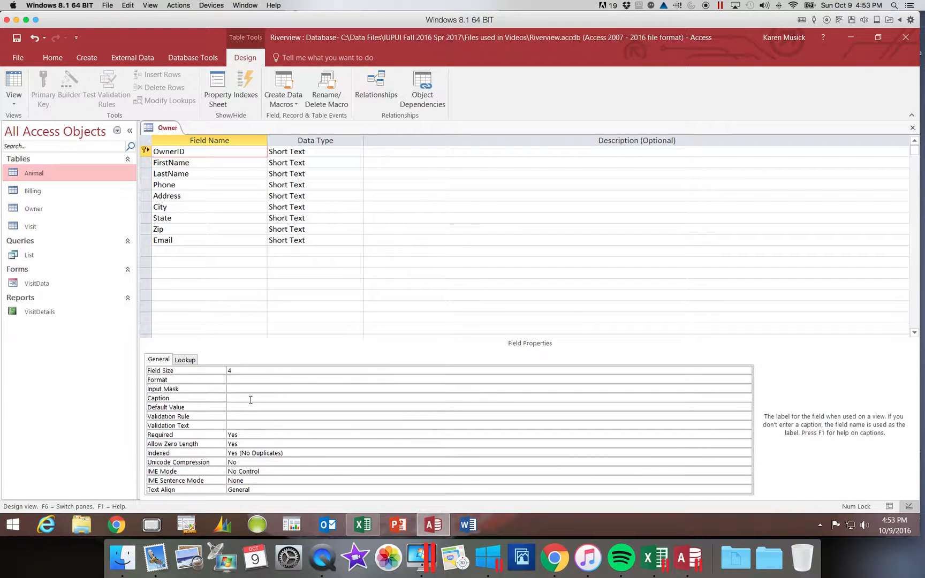
pyautogui.write('Owner ID')
pyautogui.click(387, 154)
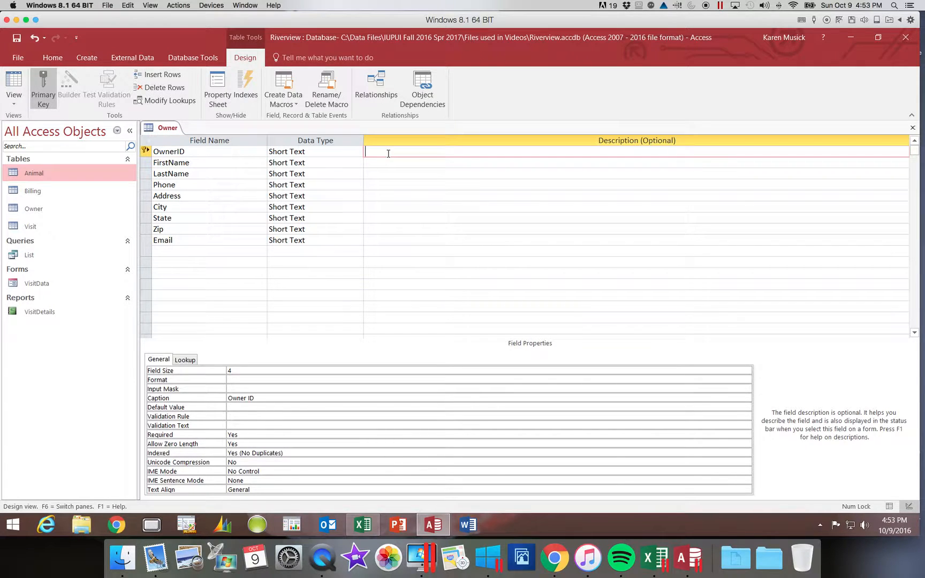
pyautogui.write('Primary key')
# Step: Enter the caption "First Name" for the FirstName field and "Last Name" for the LastName field
pyautogui.click(217, 161)
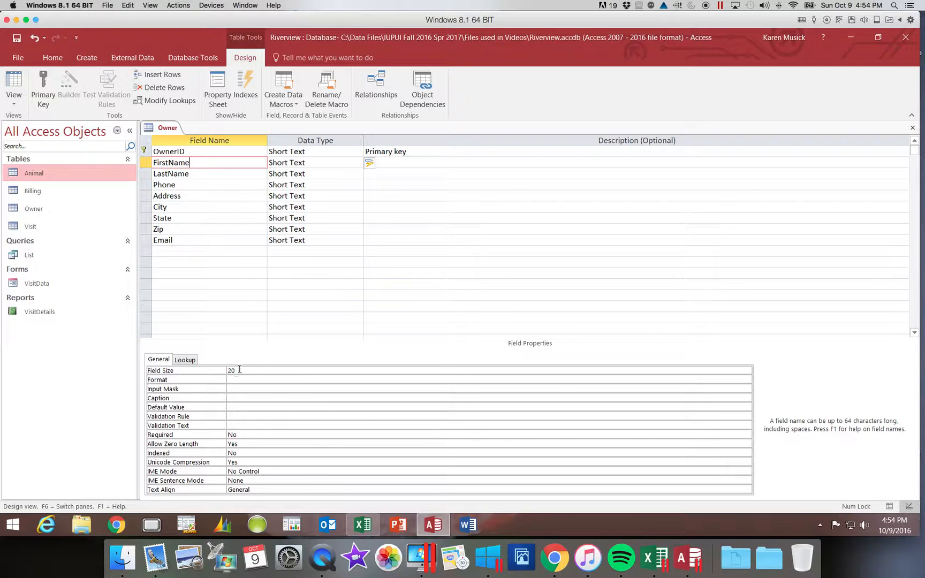
pyautogui.click(234, 398)
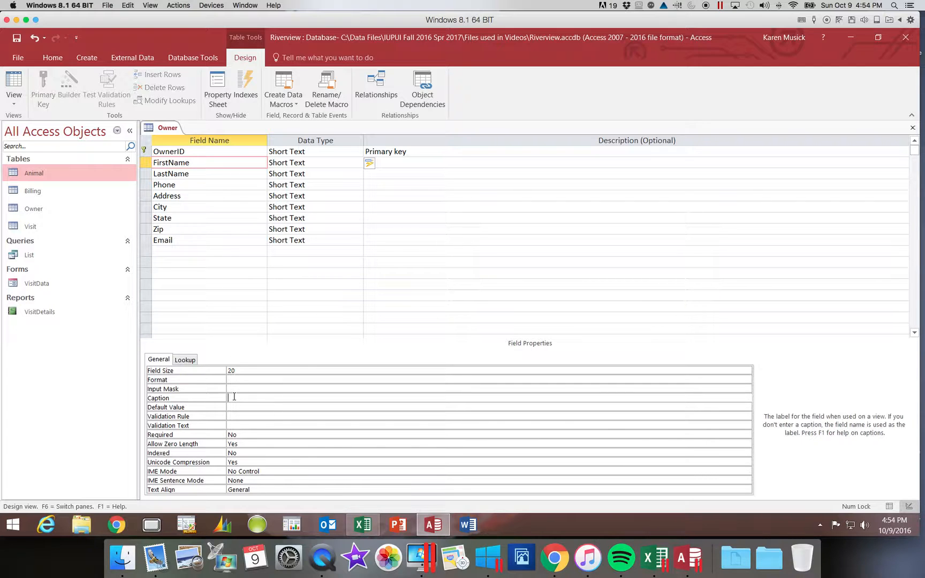
pyautogui.write('First Name')
pyautogui.click(207, 177)
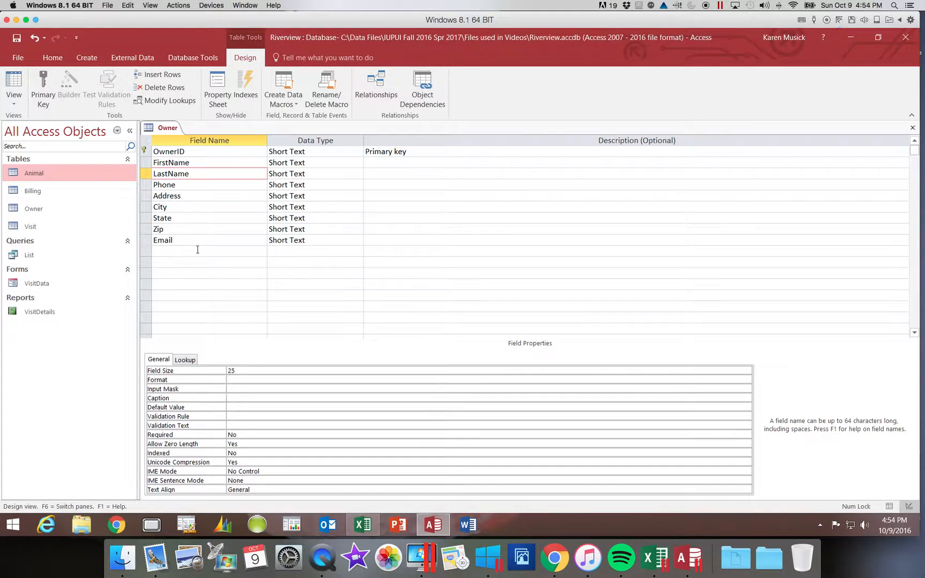
pyautogui.click(234, 398)
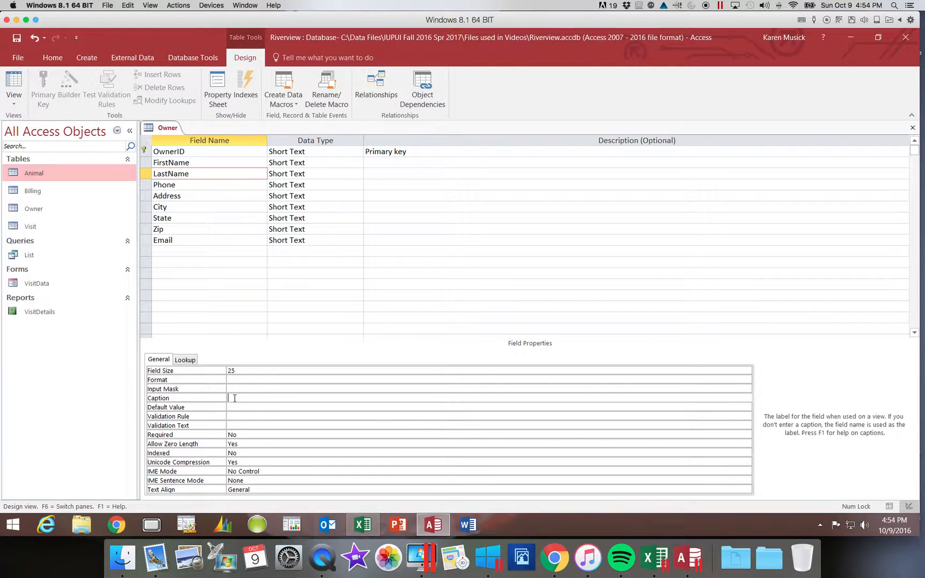
pyautogui.write('Last Name')
pyautogui.click(196, 185)
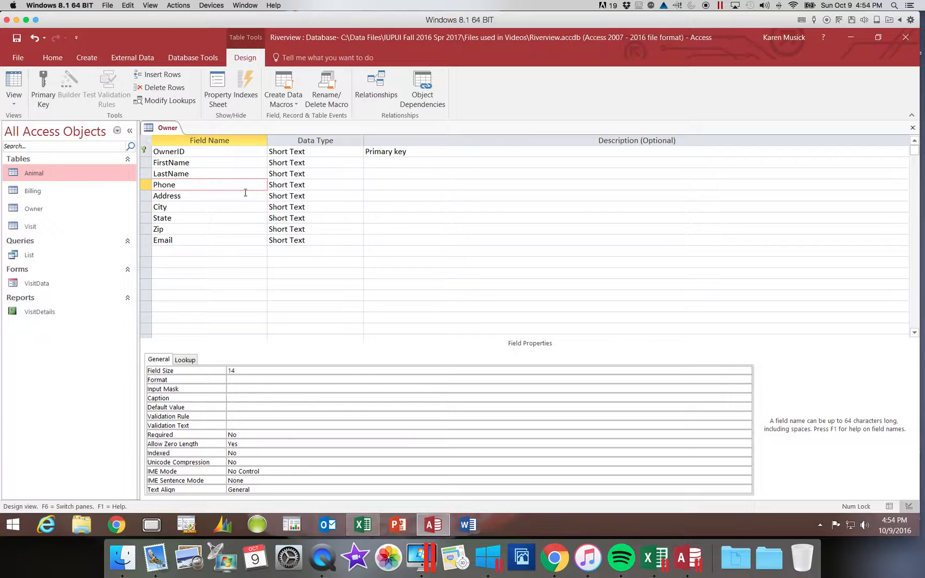
# Step: Set the Address field's size to 35 and delete its caption
pyautogui.click(189, 195)
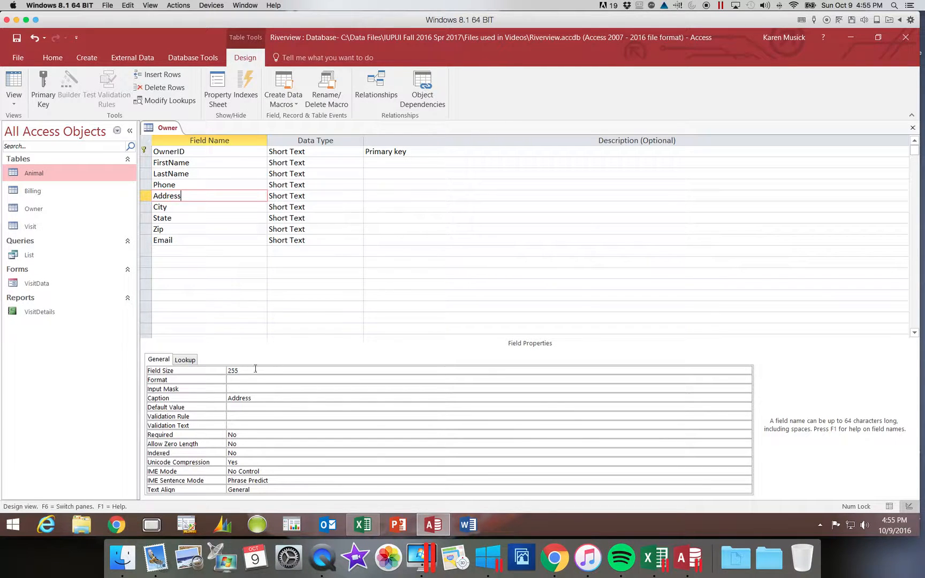
pyautogui.click(216, 373)
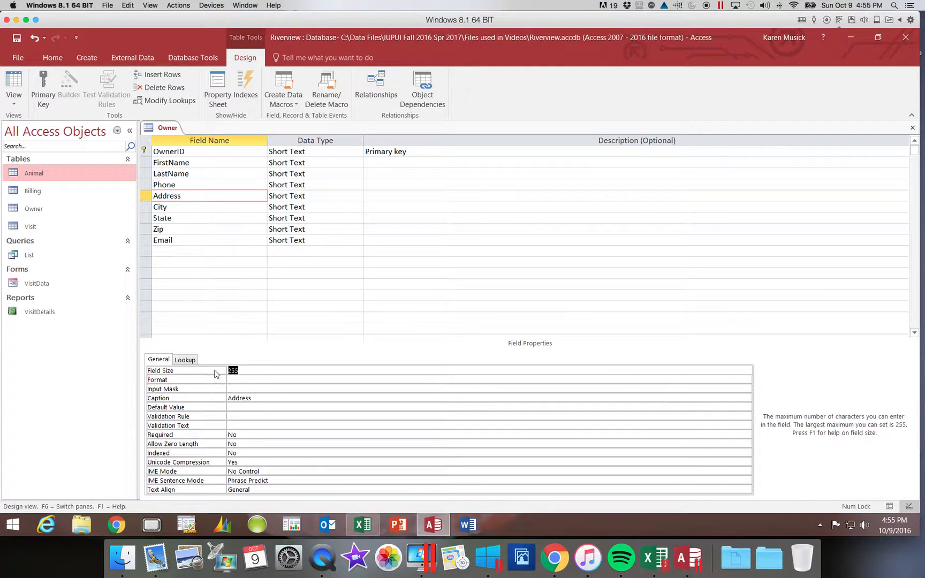
pyautogui.write('35')
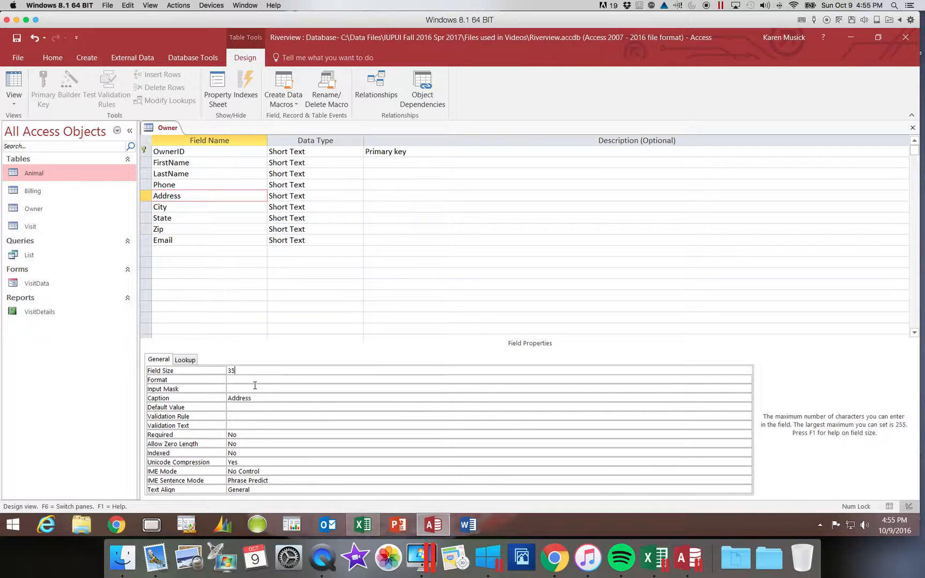
pyautogui.click(257, 399)
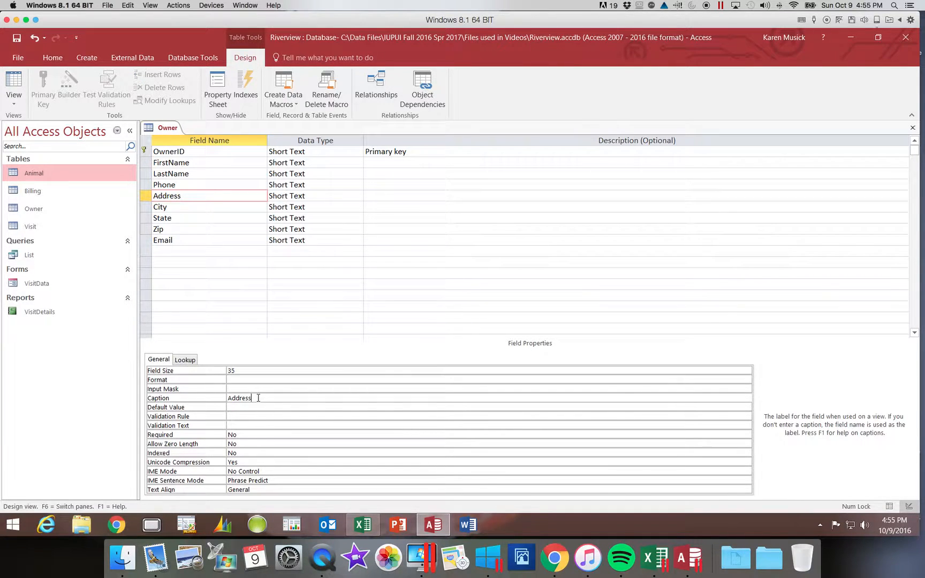
pyautogui.click(214, 398)
pyautogui.press('Delete')
pyautogui.click(319, 407)
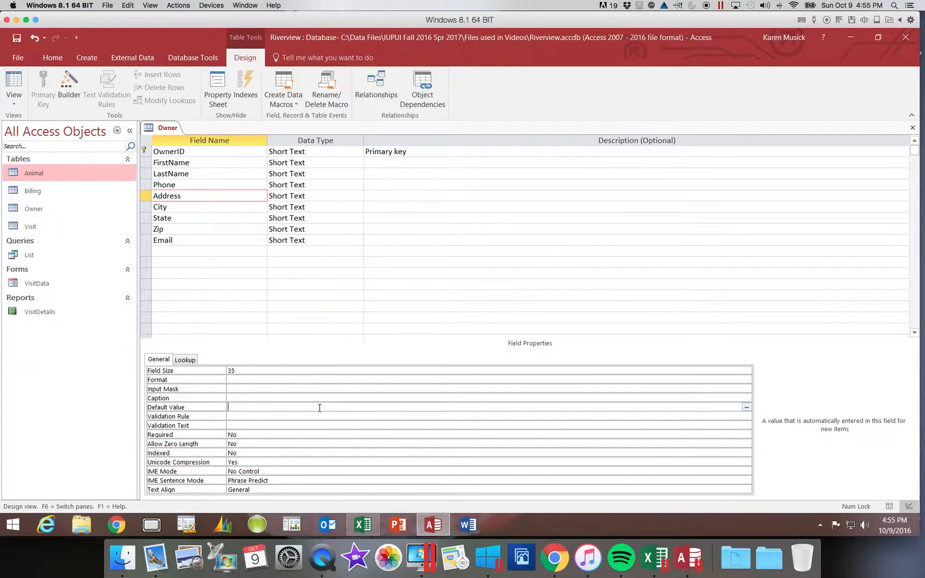
# Step: Set the City field's size to 25 and delete its caption
pyautogui.click(192, 208)
pyautogui.click(222, 371)
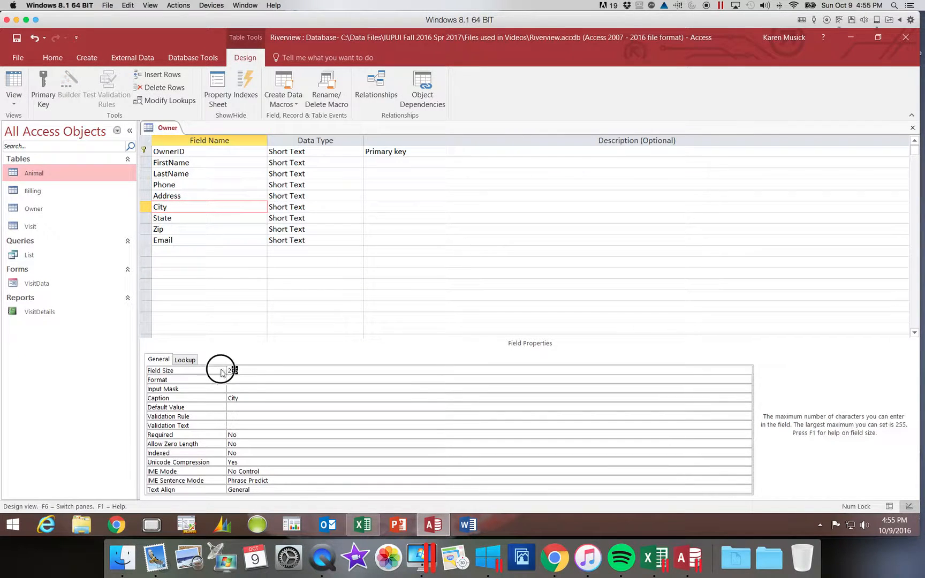
pyautogui.write('25')
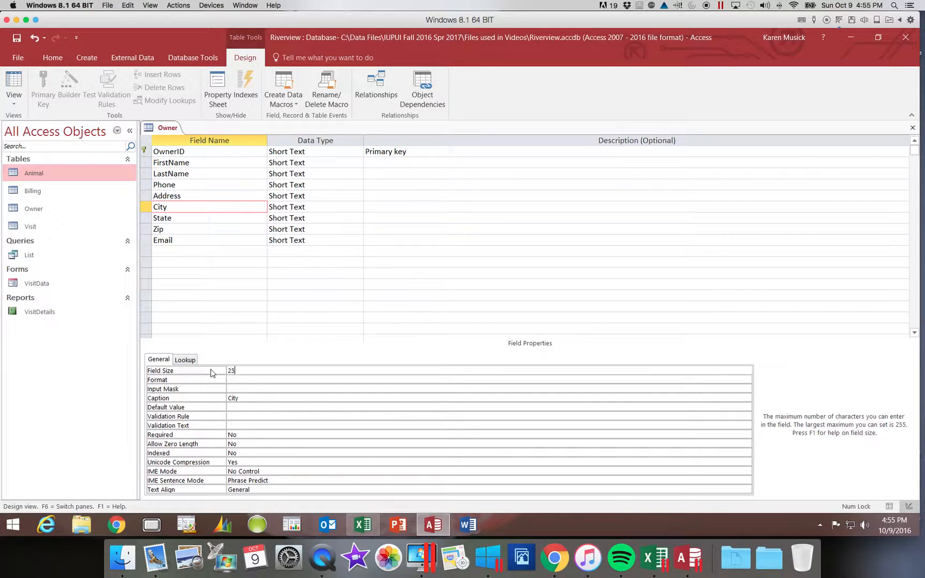
pyautogui.click(243, 397)
pyautogui.press('Delete')
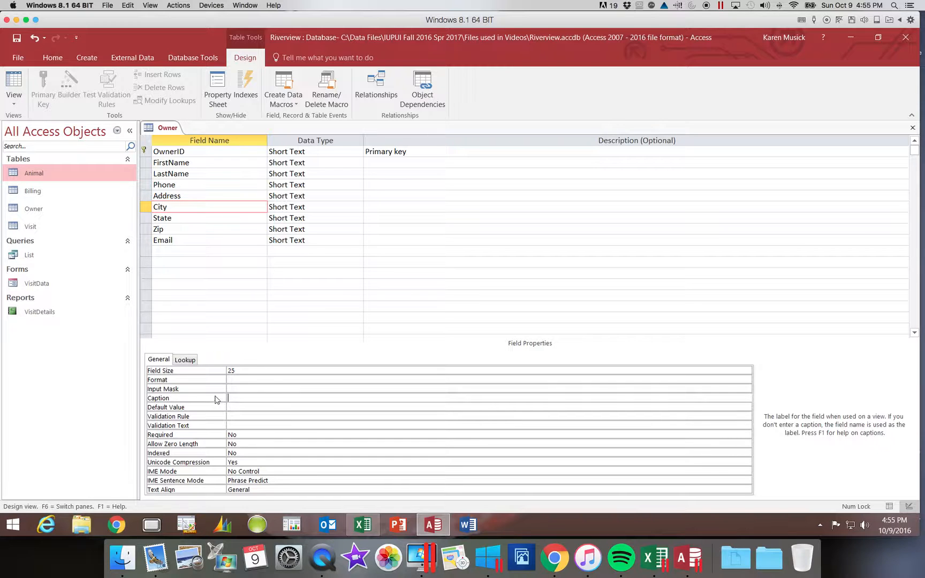
# Step: Set the State field's size to 2 and delete its caption
pyautogui.click(183, 217)
pyautogui.click(220, 370)
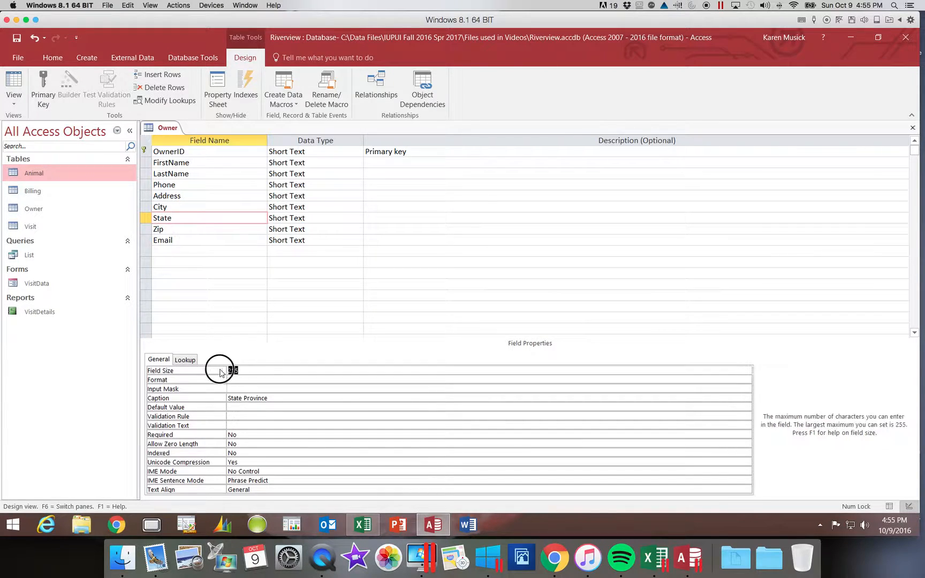
pyautogui.write('2')
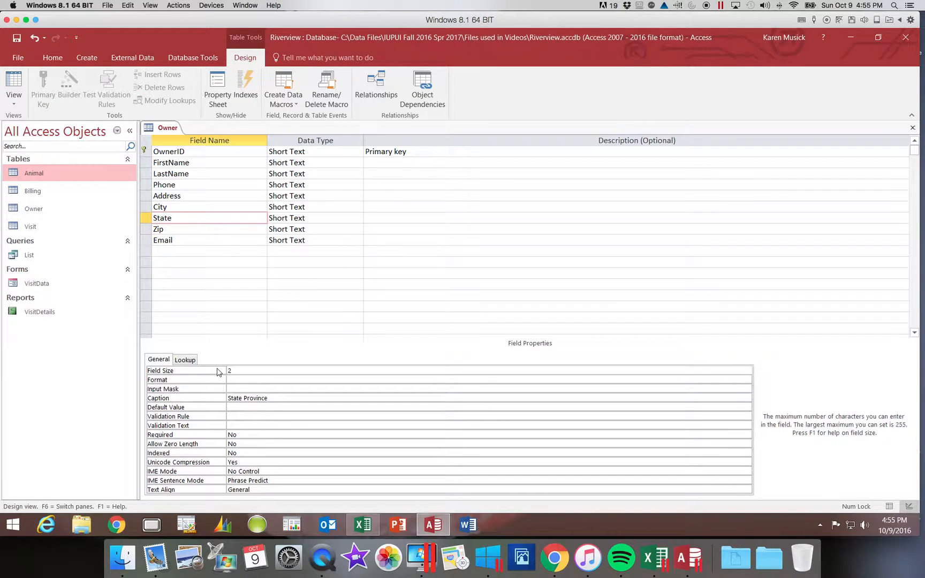
pyautogui.click(214, 398)
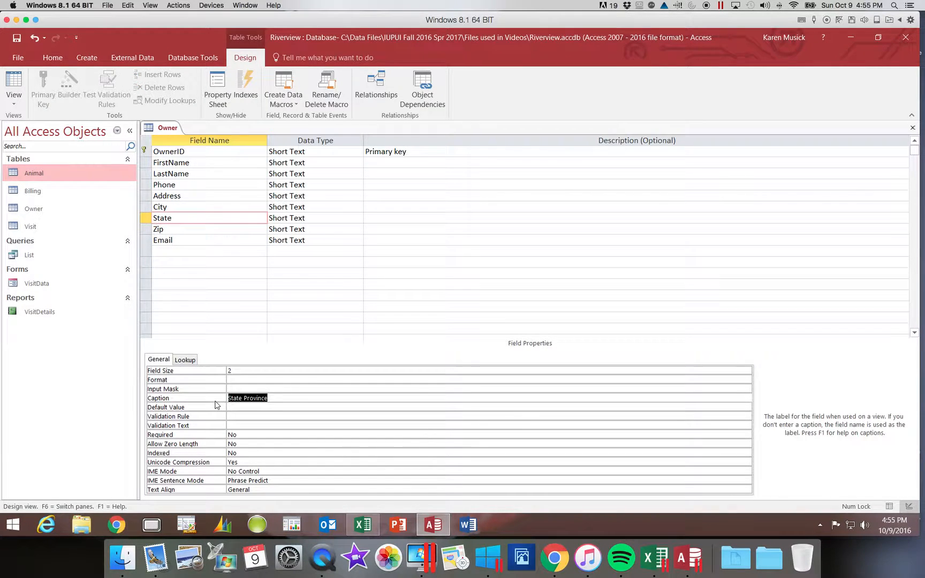
pyautogui.press('Delete')
# Step: Set the Zip field's size to 10 and delete its caption
pyautogui.click(182, 227)
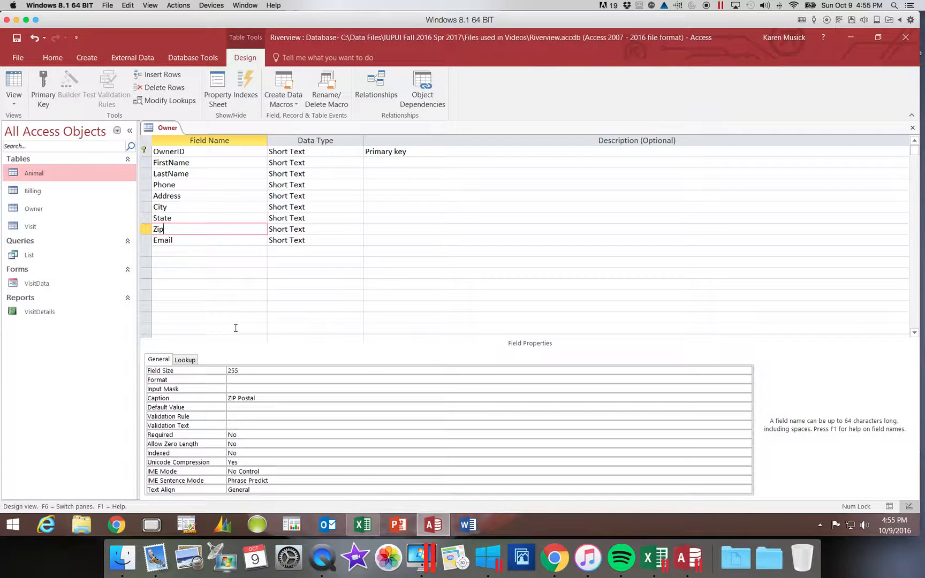
pyautogui.click(247, 371)
pyautogui.moveTo(247, 372); pyautogui.dragTo(212, 373)
pyautogui.write('10')
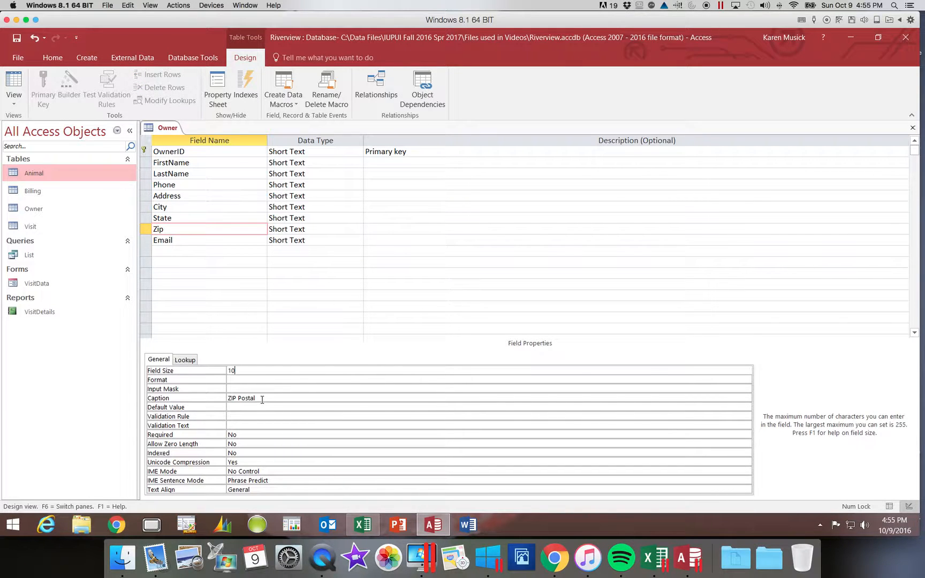
pyautogui.moveTo(262, 399); pyautogui.dragTo(210, 397)
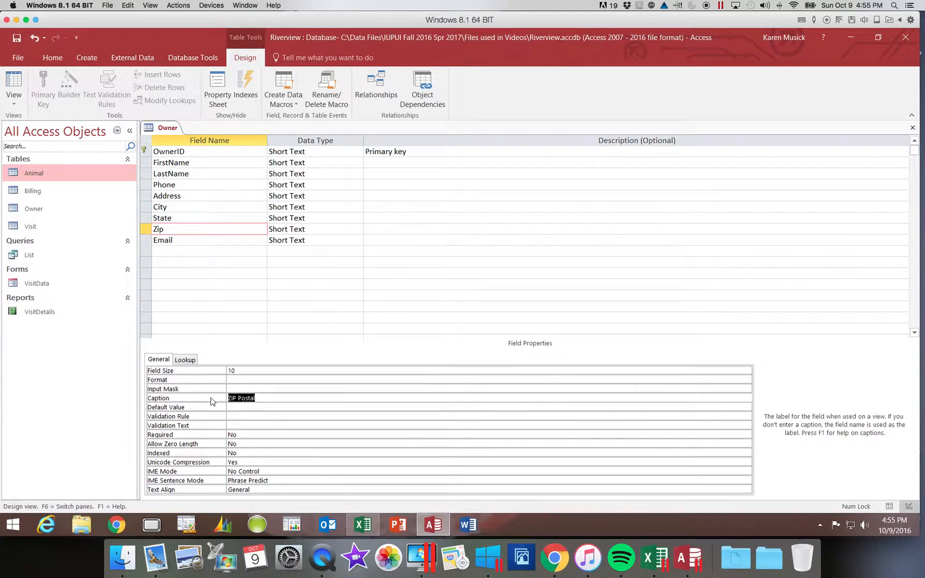
pyautogui.press('Delete')
# Step: Check the Email field's properties, and save and close the Owner table
pyautogui.click(197, 241)
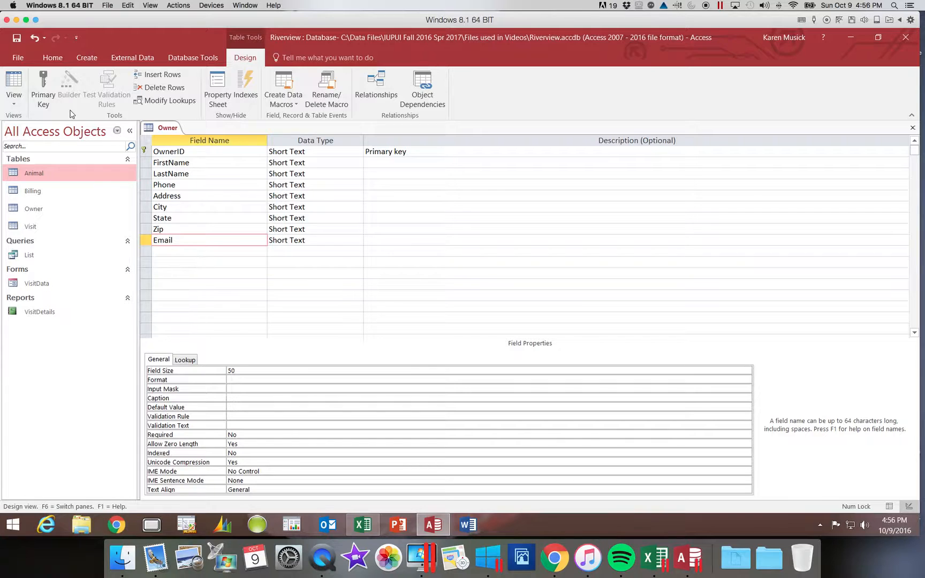
pyautogui.click(19, 39)
pyautogui.click(912, 128)
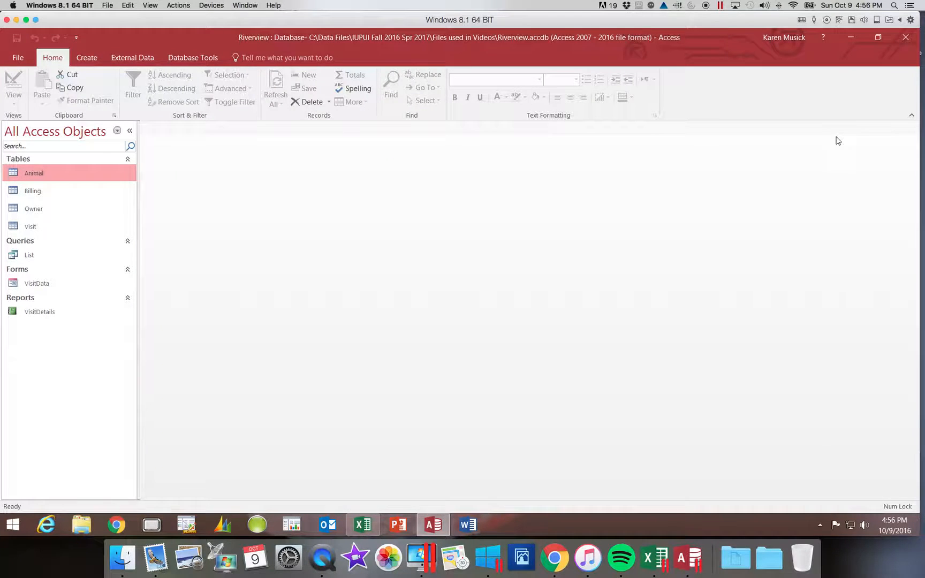
# Step: Reopen the Owner table to check its column headings and switch it to Design view
pyautogui.doubleClick(52, 212)
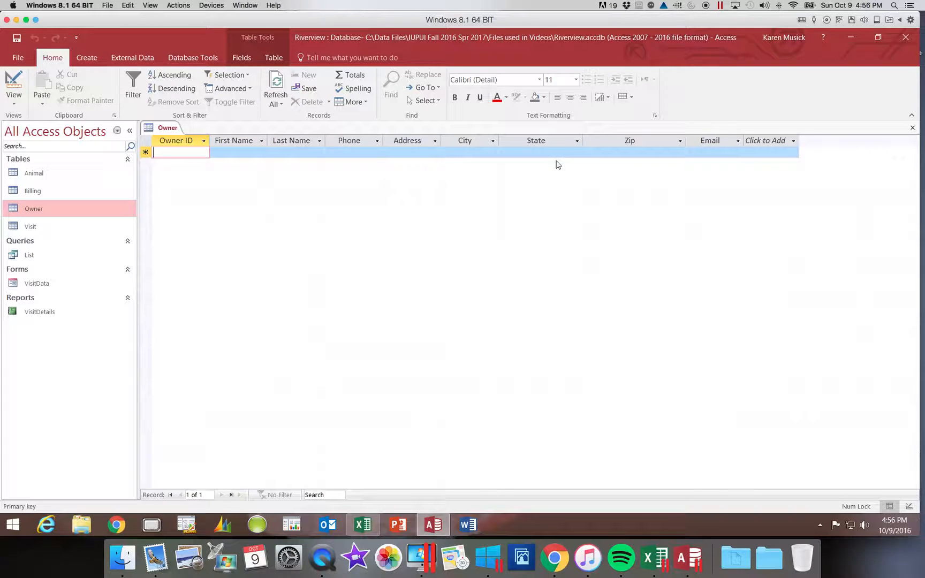
pyautogui.click(13, 81)
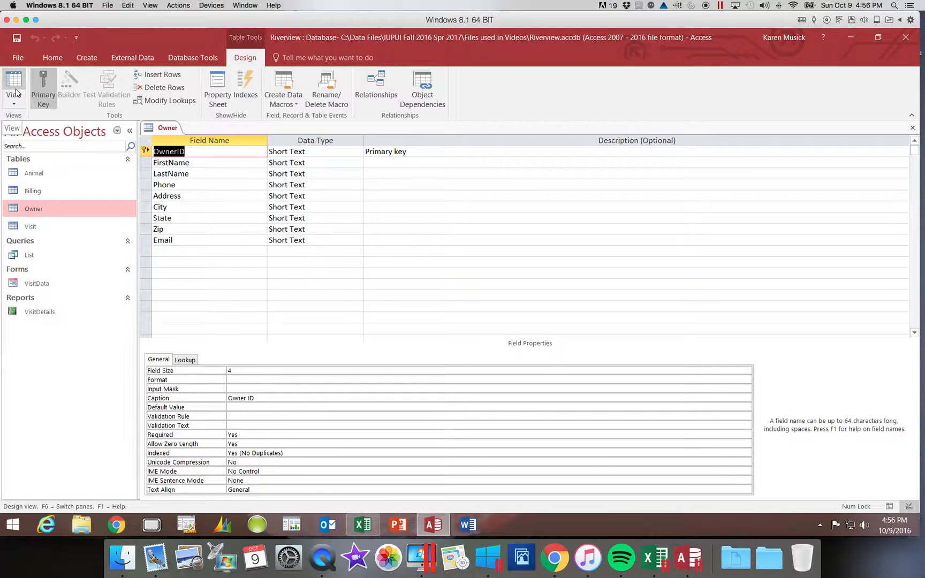
pyautogui.click(52, 94)
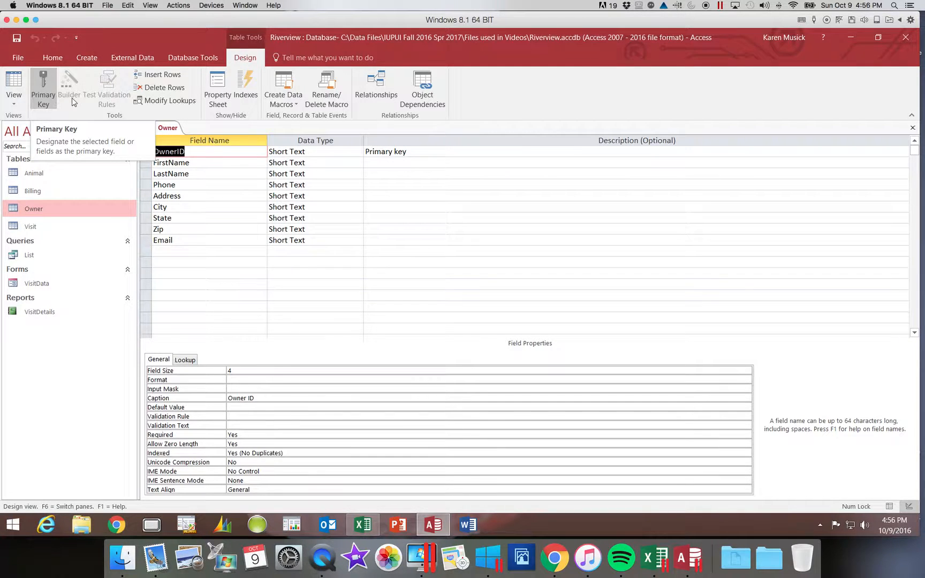
# Step: Set the State field's default value to WY and switch to Datasheet view, saving the Owner table
pyautogui.click(185, 218)
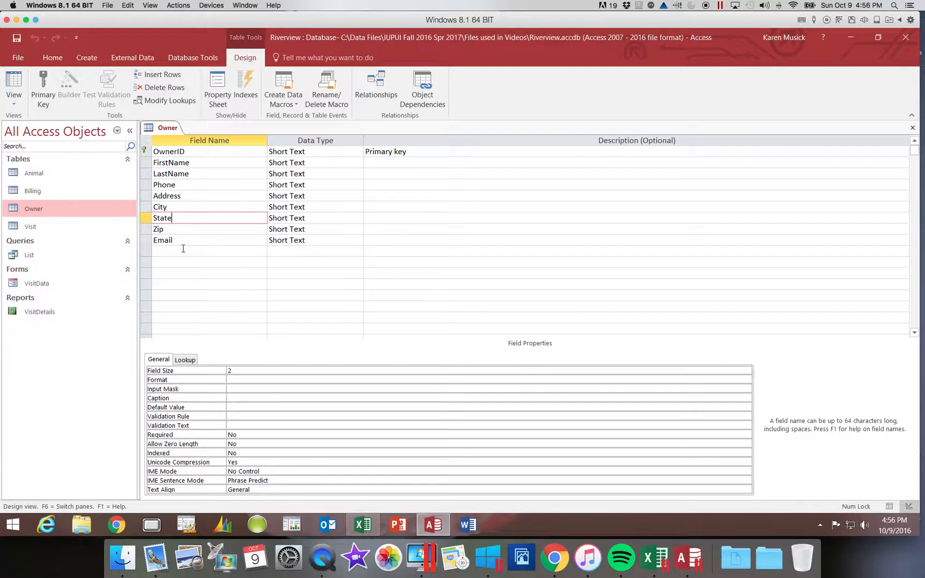
pyautogui.click(244, 407)
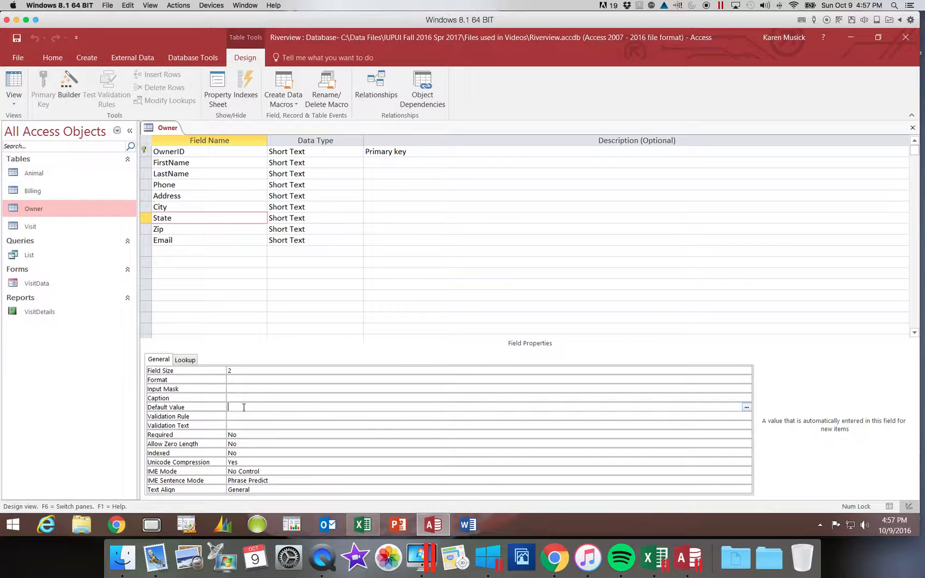
pyautogui.write('WY')
pyautogui.press('Return')
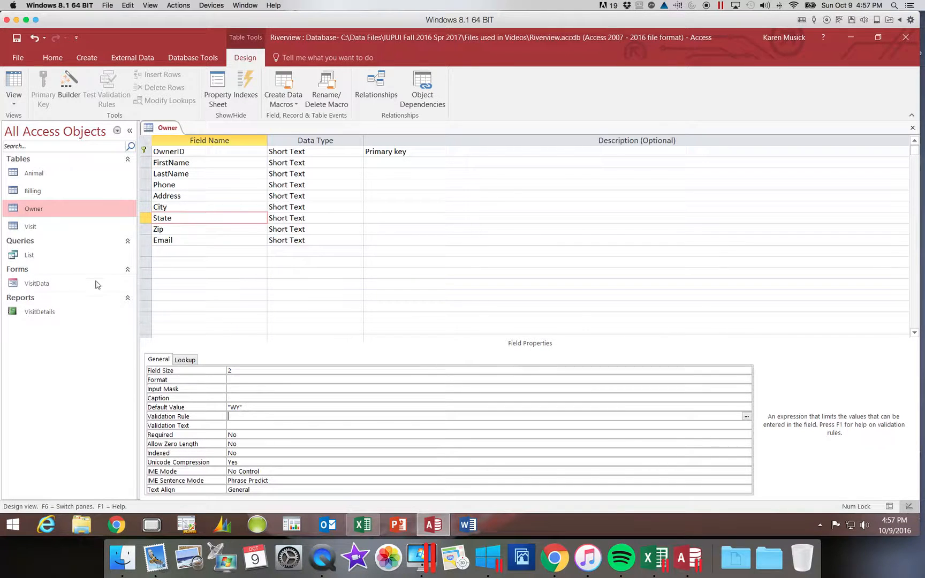
pyautogui.click(13, 86)
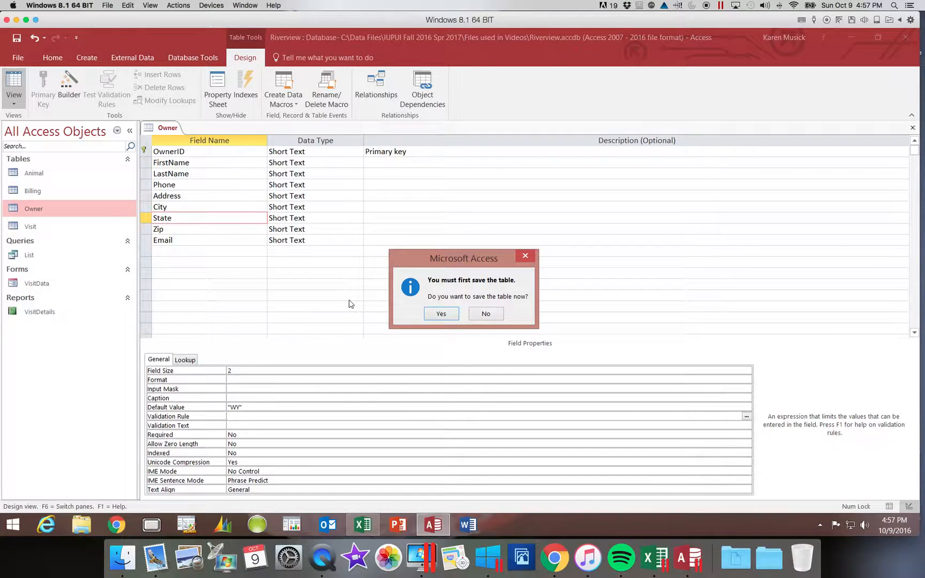
pyautogui.click(441, 316)
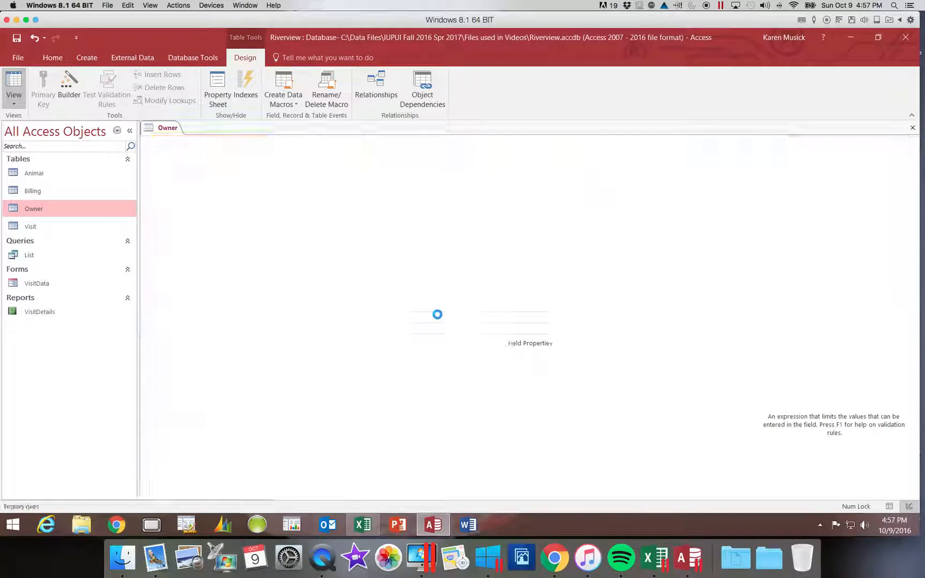